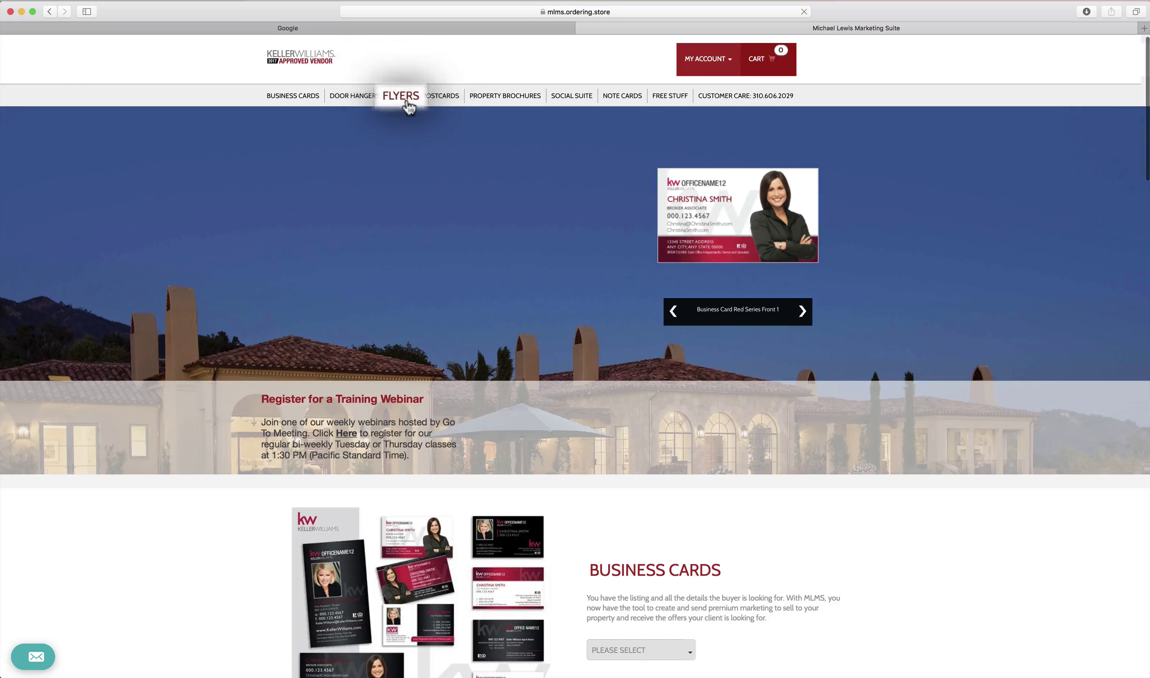
# Step: Open the flyer templates and browse the Posh Series, Design My Own and Upload My Own Design categories, returning to the Red Series
pyautogui.click(403, 99)
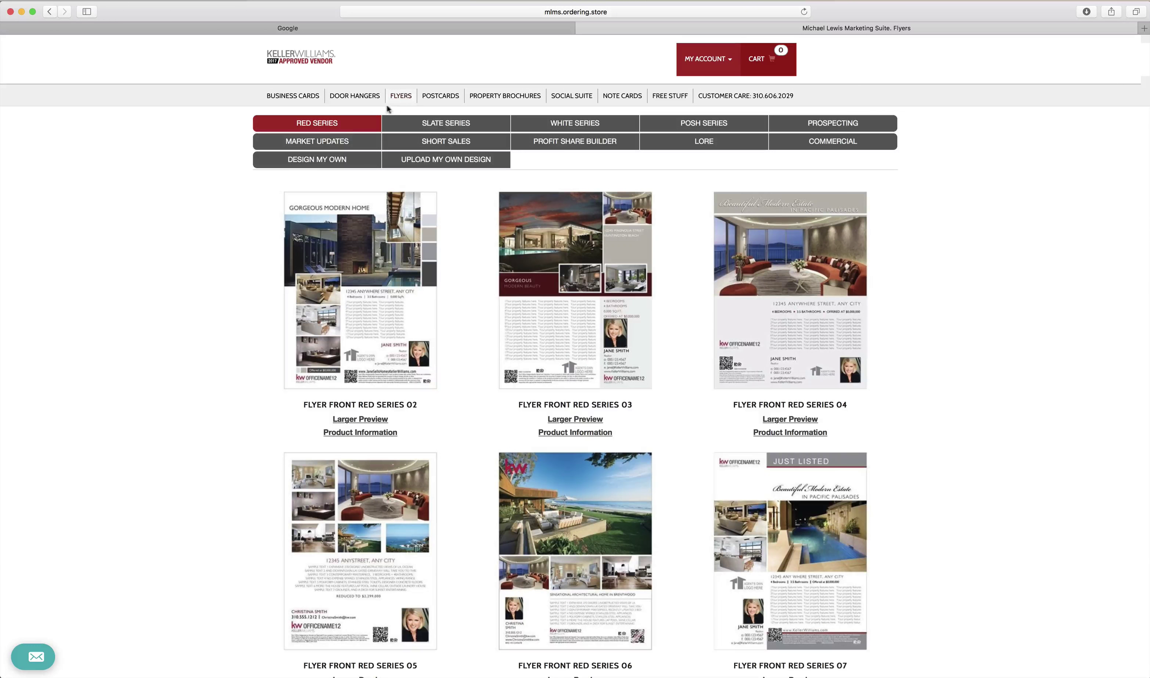
pyautogui.scroll(-1, 426, 128)
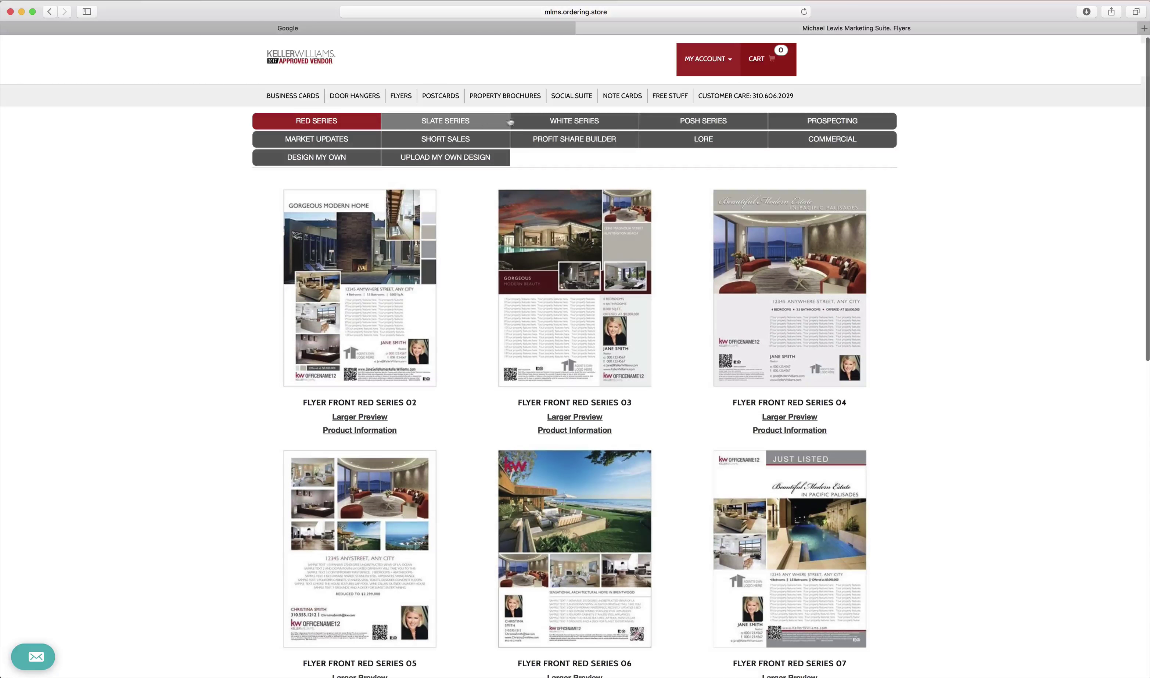
pyautogui.click(702, 122)
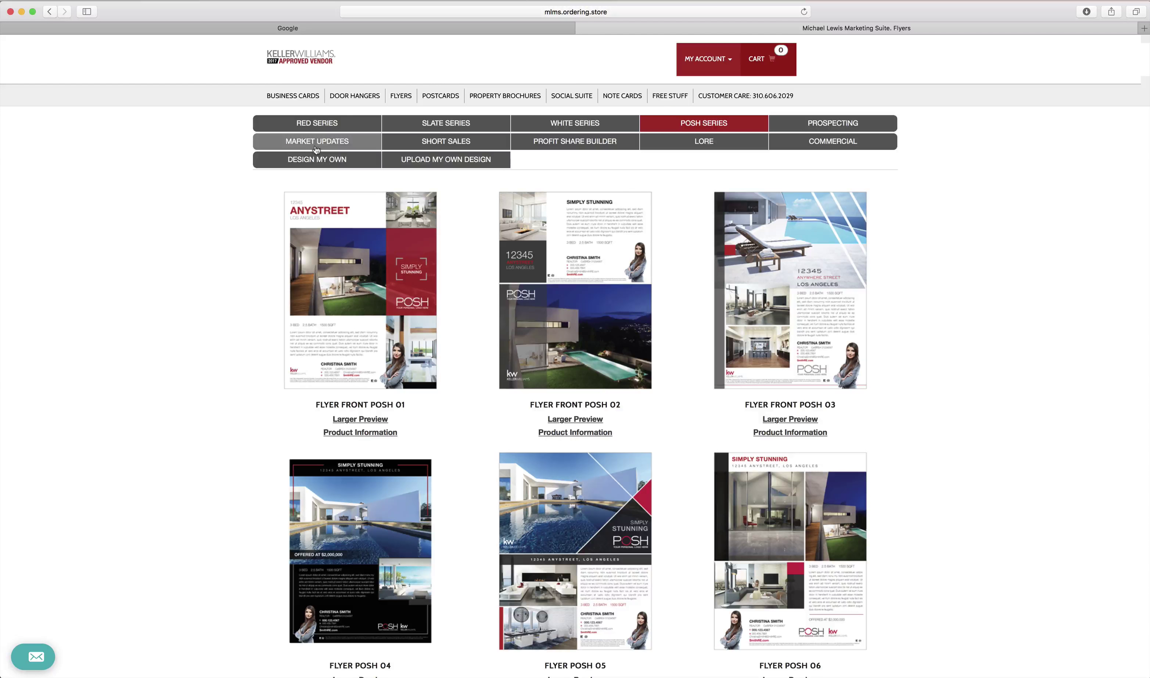
pyautogui.click(318, 161)
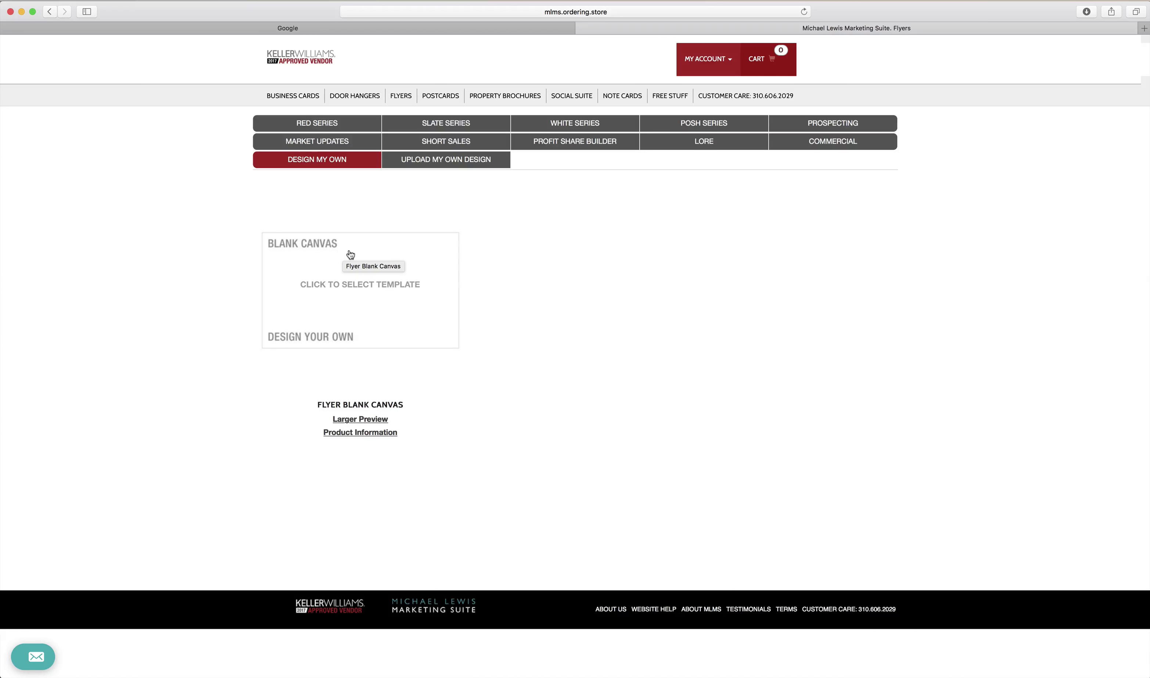
pyautogui.click(445, 165)
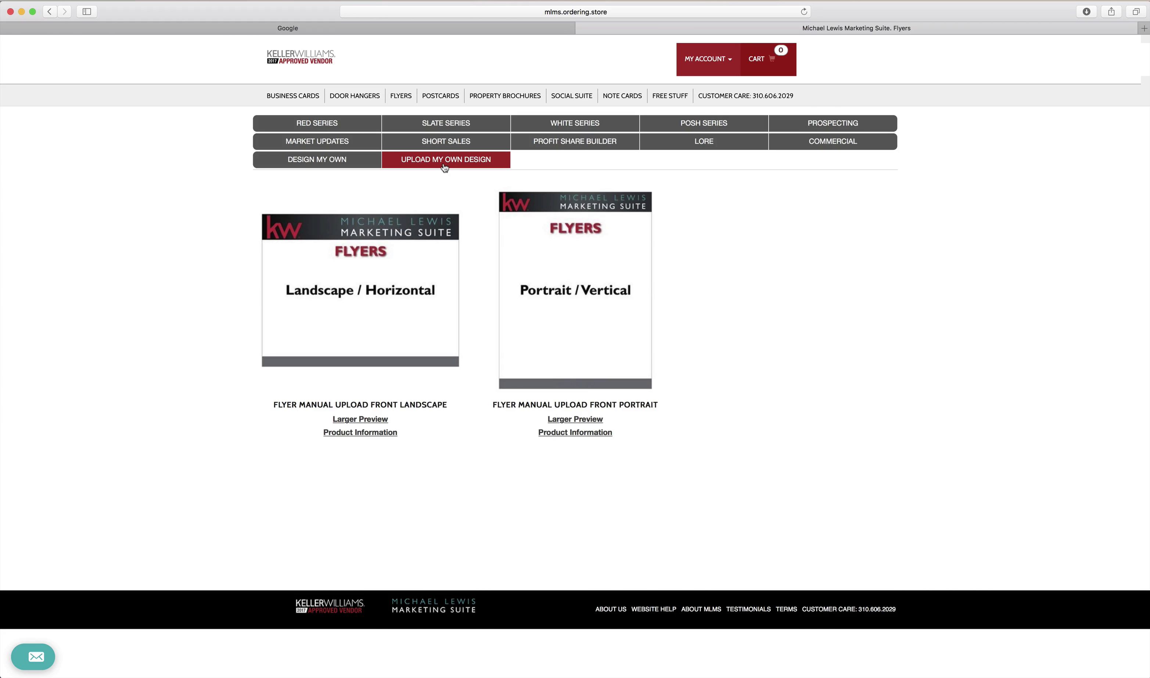
pyautogui.click(326, 123)
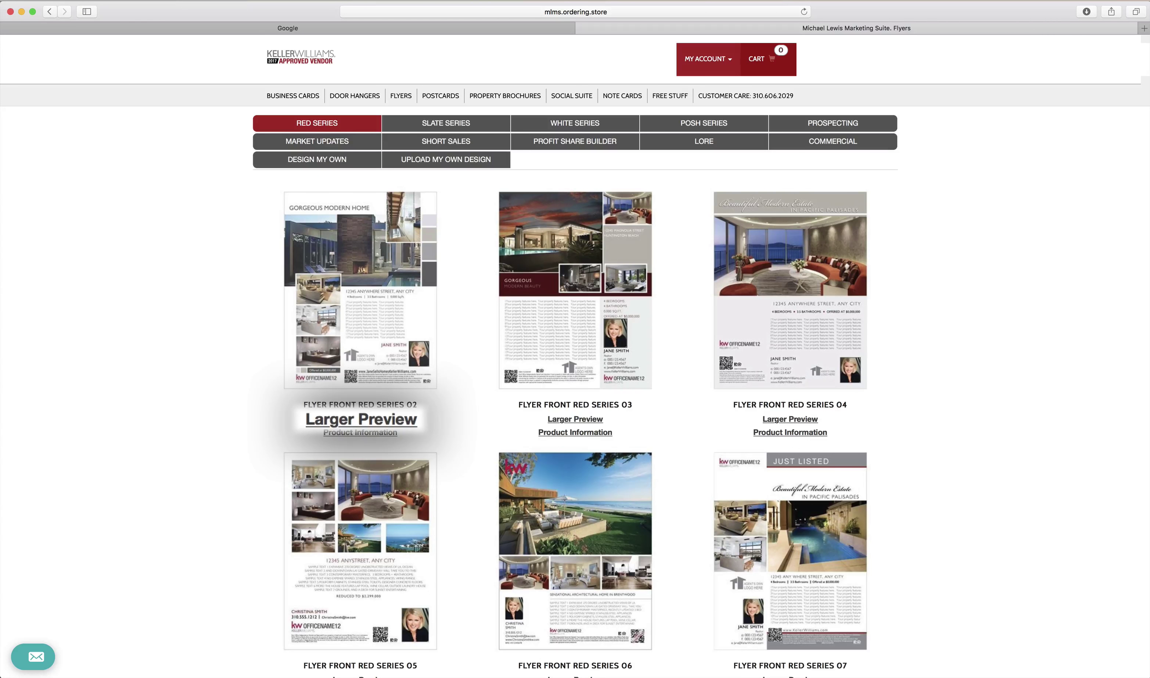
# Step: Preview the Flyer Front Red Series 02 template at larger size and choose it as the flyer's front
pyautogui.click(378, 419)
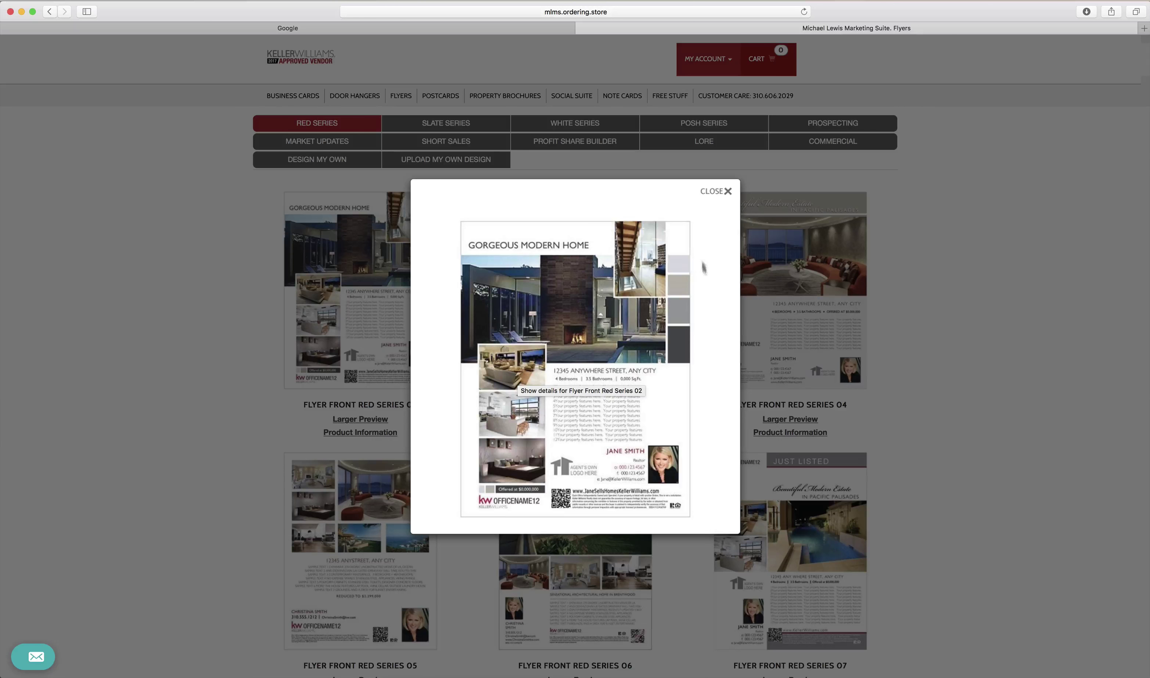
pyautogui.click(707, 198)
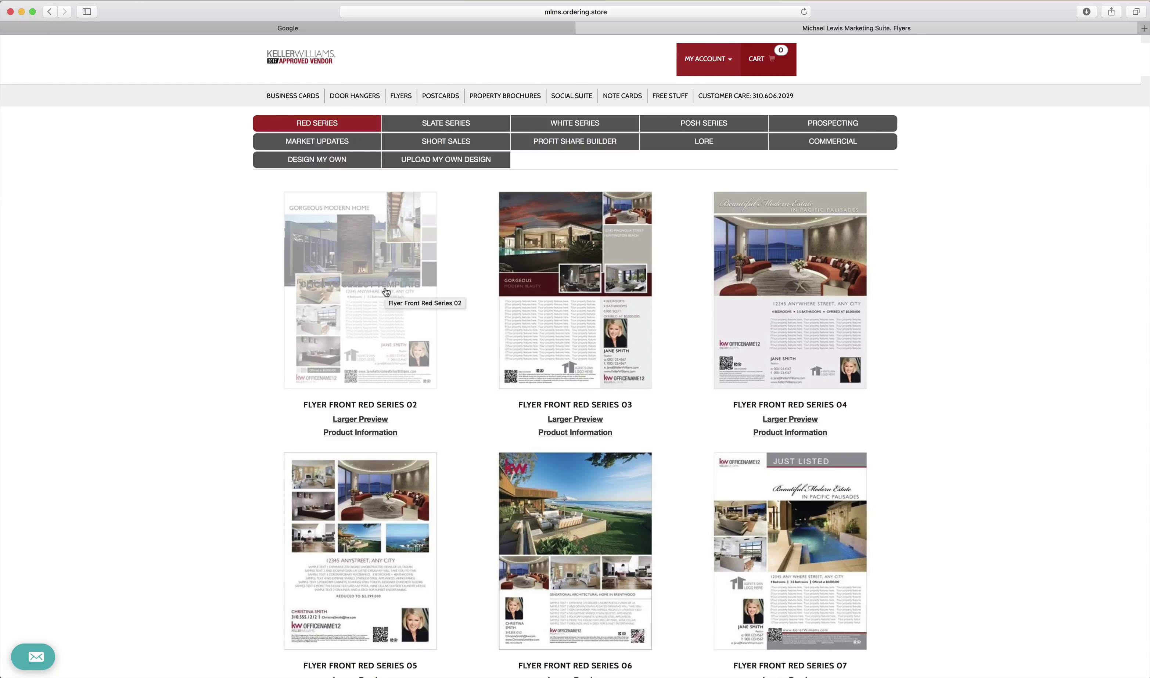
pyautogui.click(371, 280)
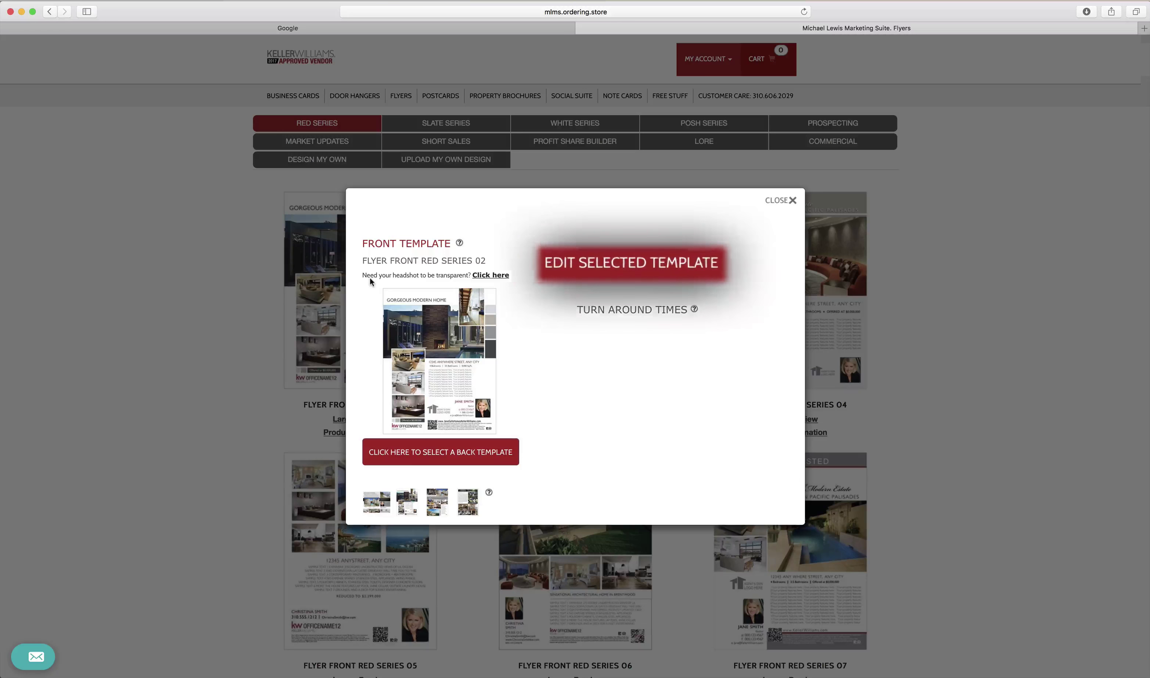
# Step: Preview Flyer Red Series Back 10, choose it as the back template, and open the two-sided flyer for editing
pyautogui.click(614, 273)
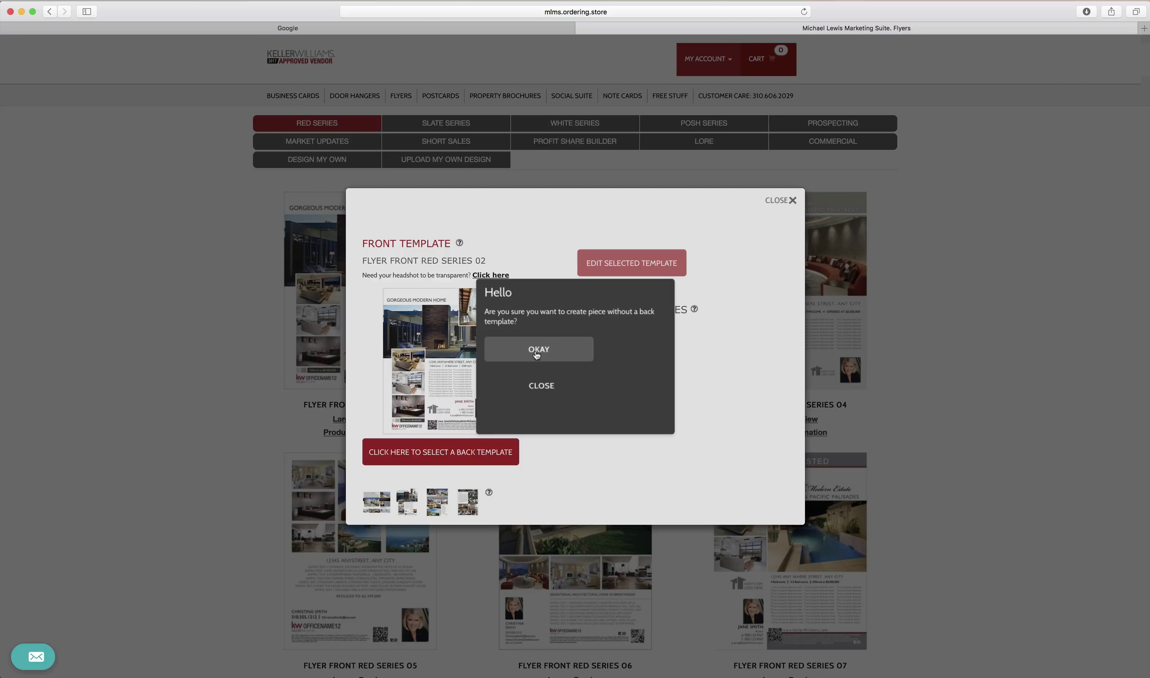
pyautogui.click(535, 386)
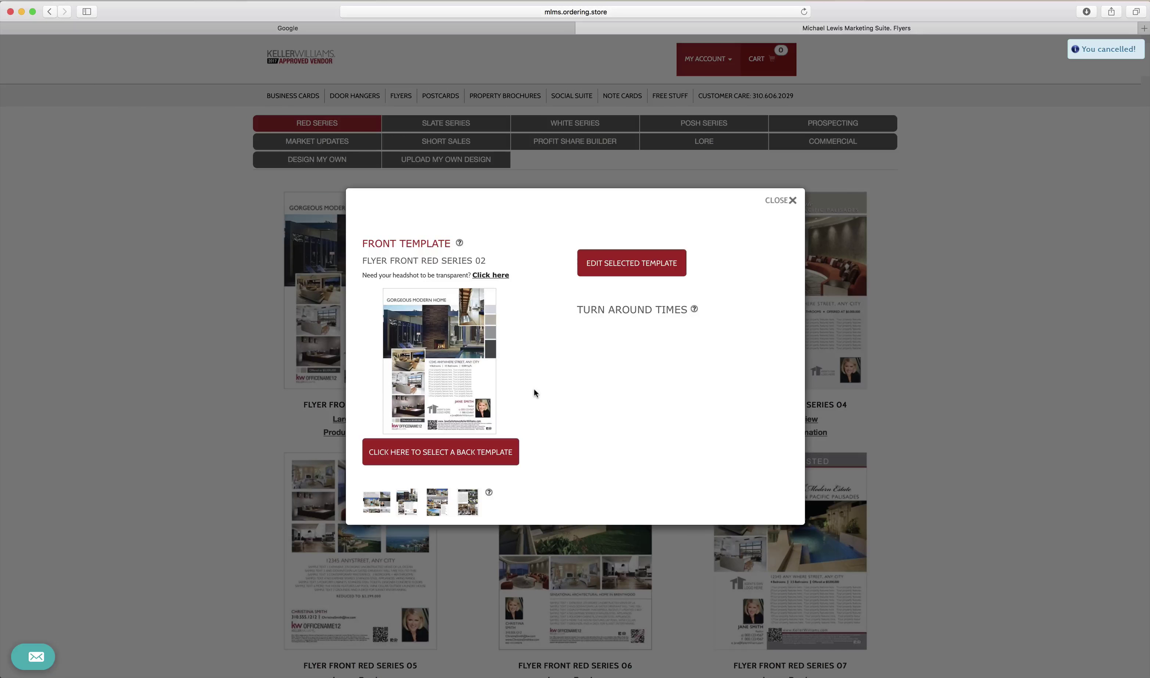
pyautogui.click(425, 458)
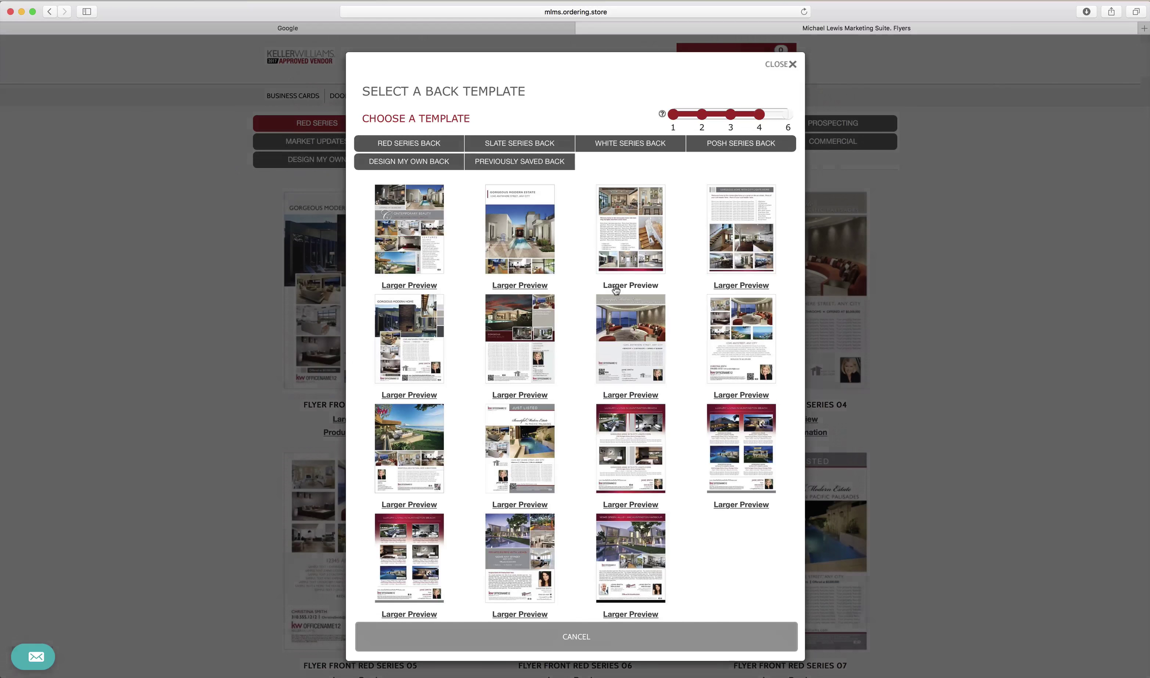
pyautogui.click(616, 289)
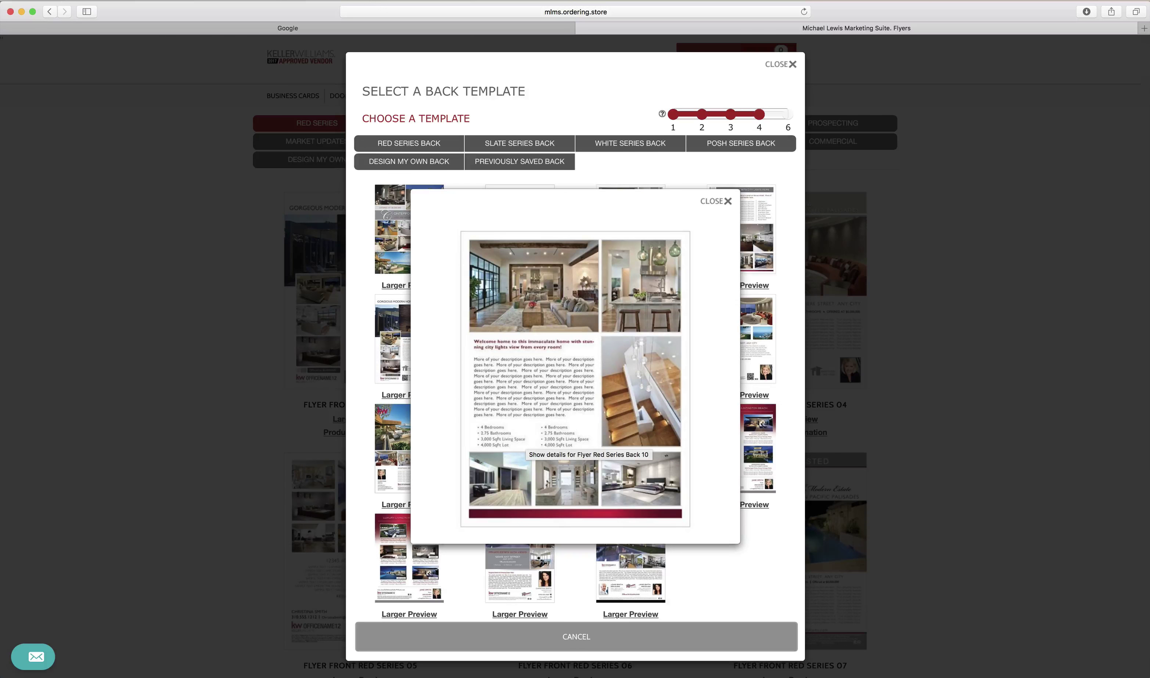
pyautogui.click(716, 202)
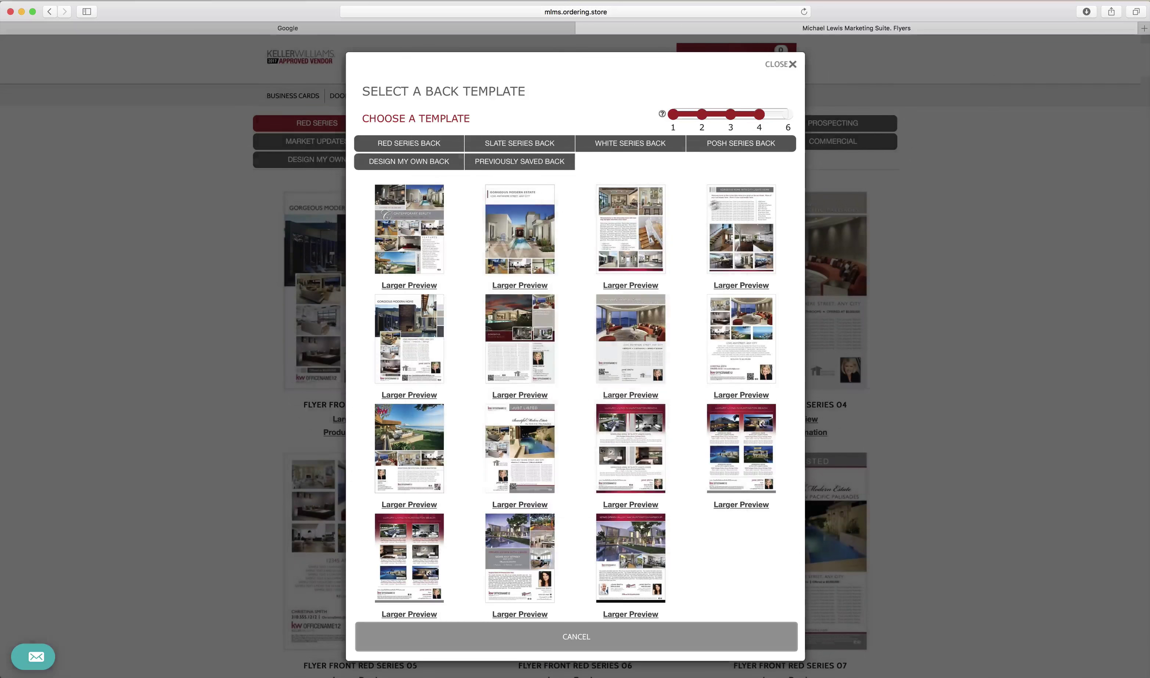
pyautogui.click(642, 227)
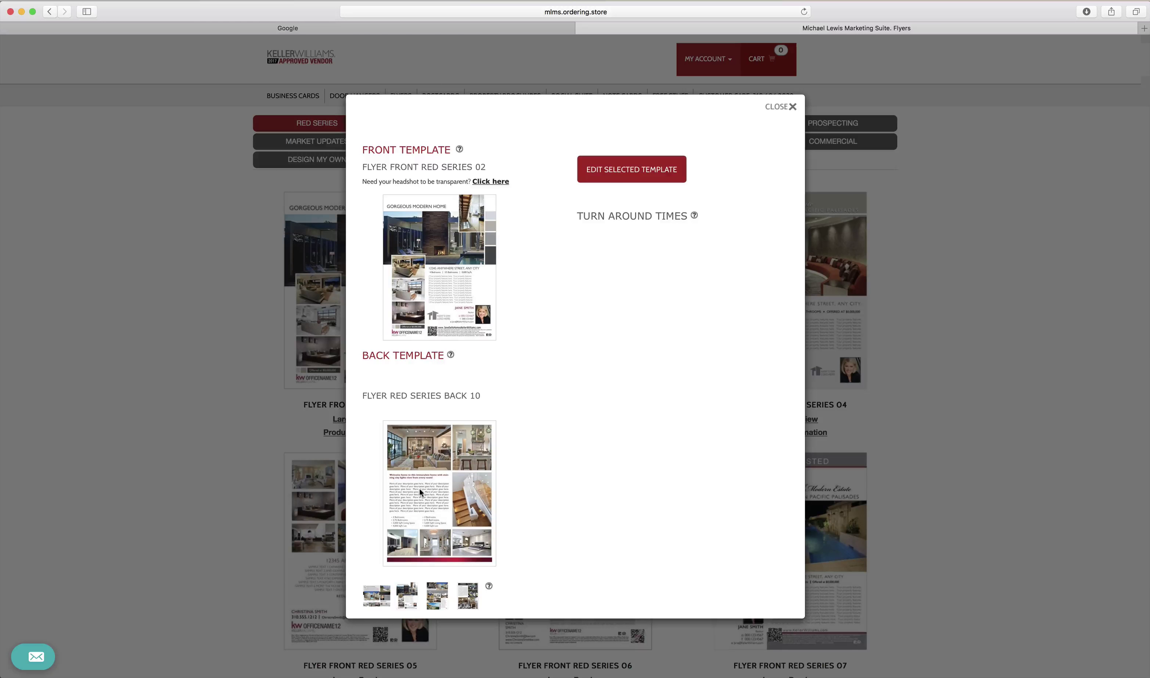
pyautogui.click(638, 178)
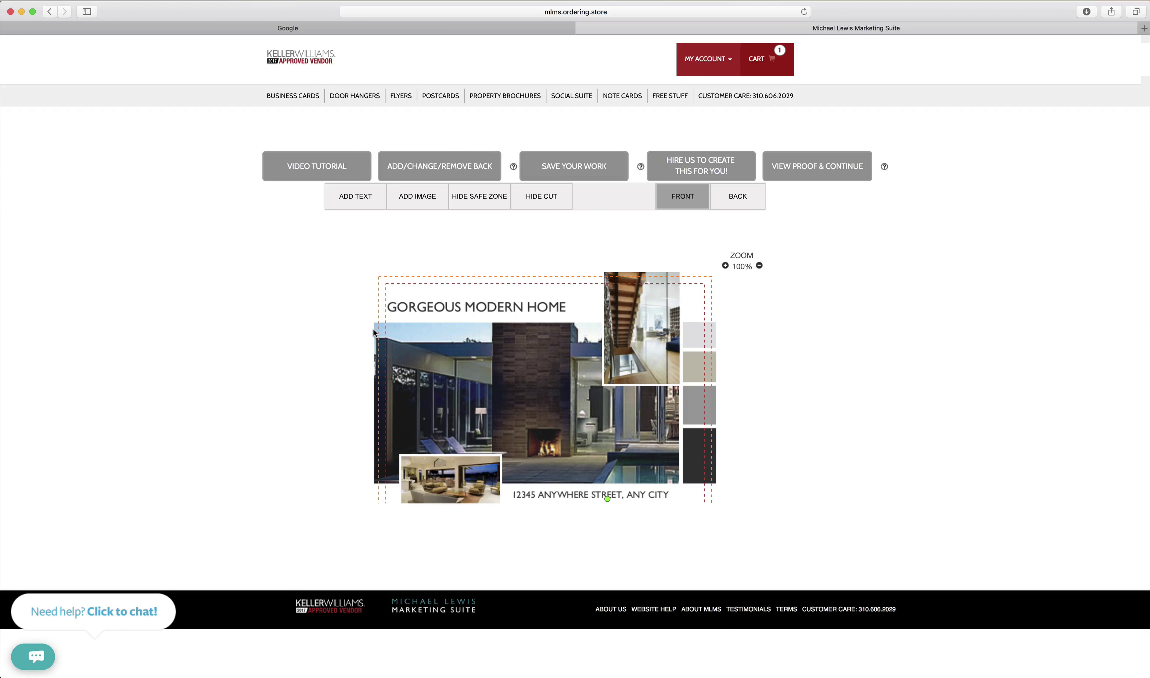
# Step: Move the "GORGEOUS MODERN HOME" headline to about position 19, 54 at the edge of the safe zone and deselect it
pyautogui.click(401, 311)
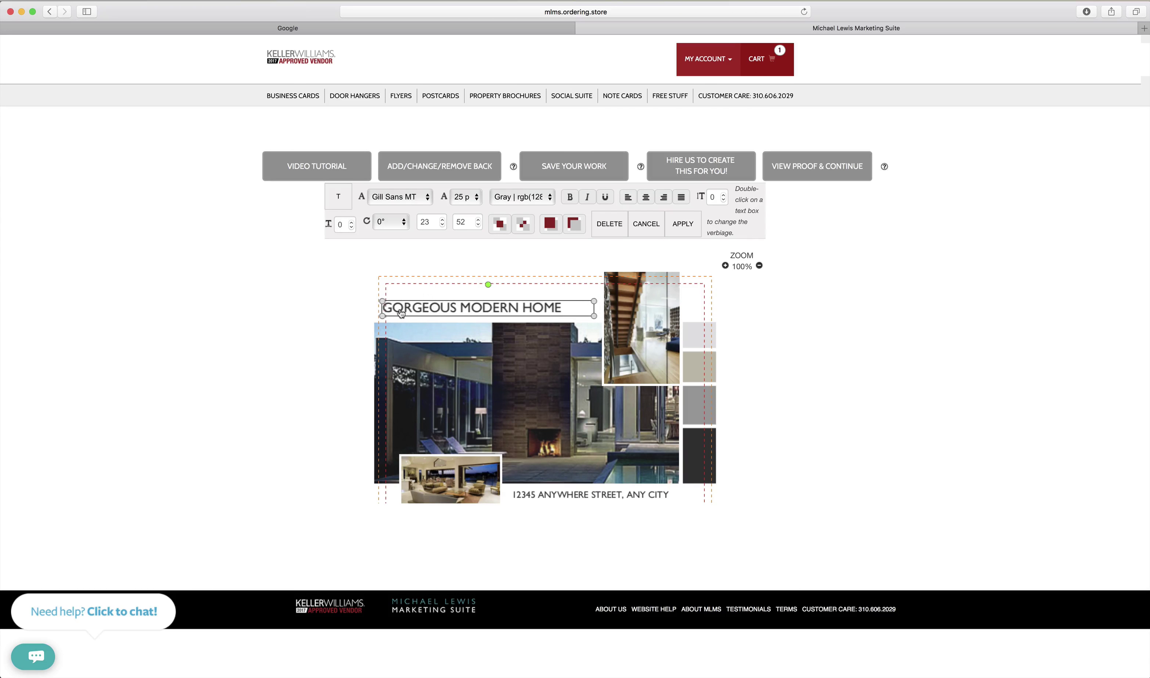
pyautogui.moveTo(401, 312); pyautogui.dragTo(394, 332)
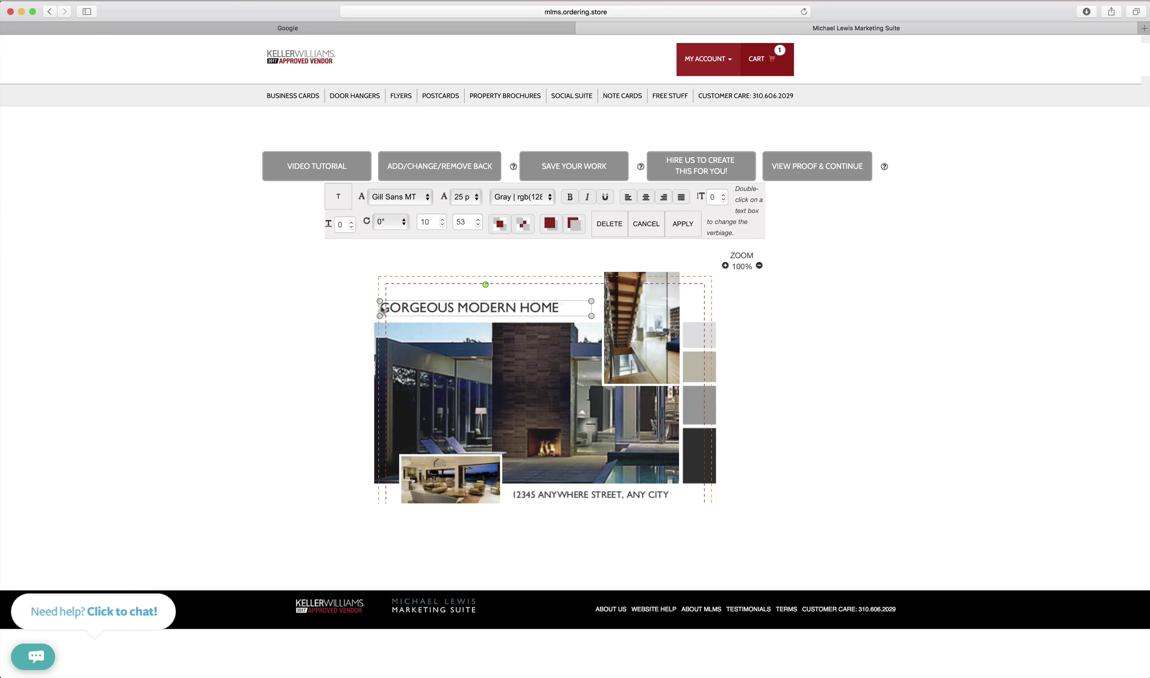
pyautogui.moveTo(400, 312); pyautogui.dragTo(404, 312)
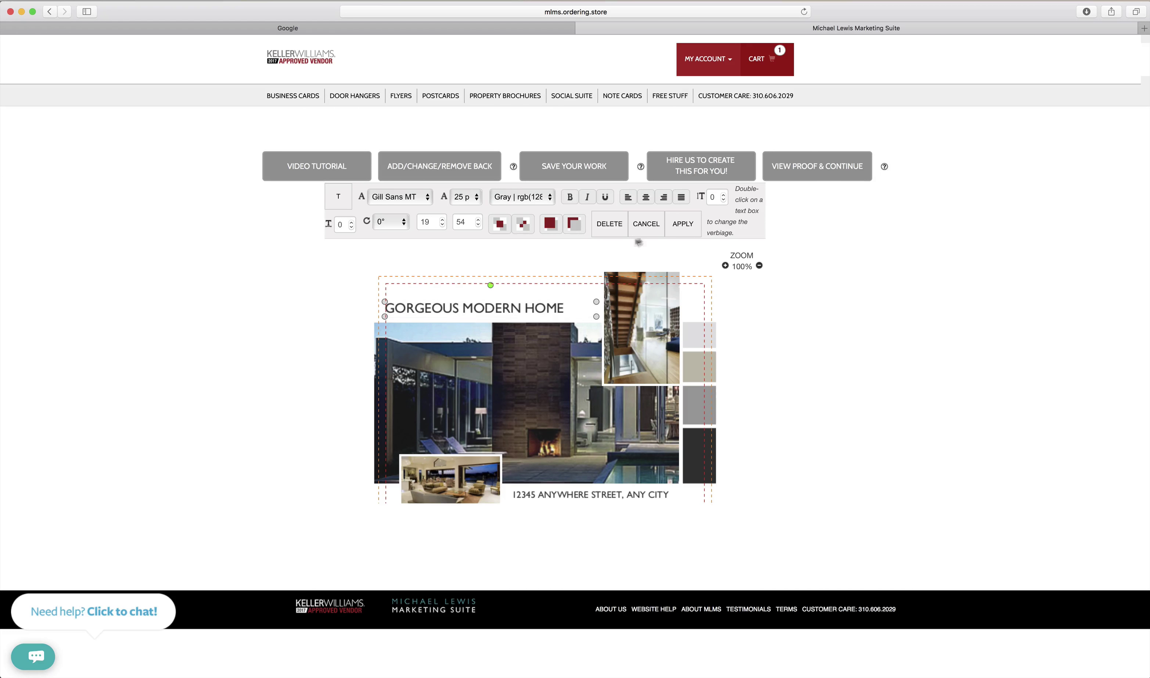
pyautogui.click(710, 245)
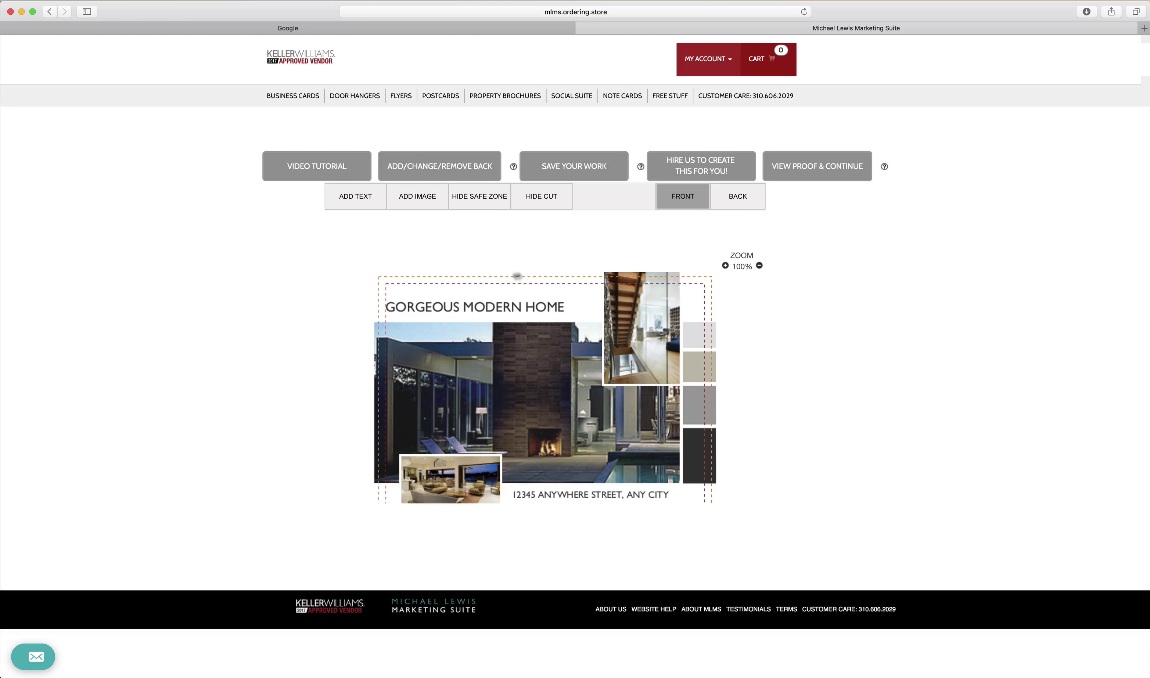
pyautogui.click(407, 307)
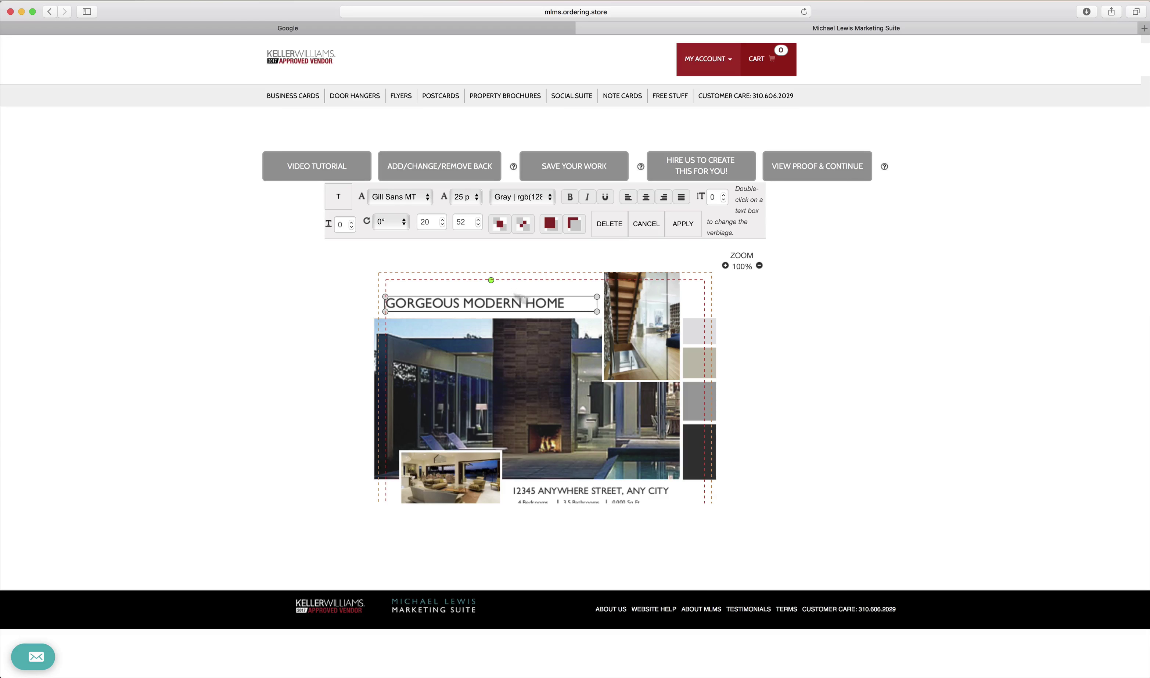
pyautogui.scroll(-3, 526, 307)
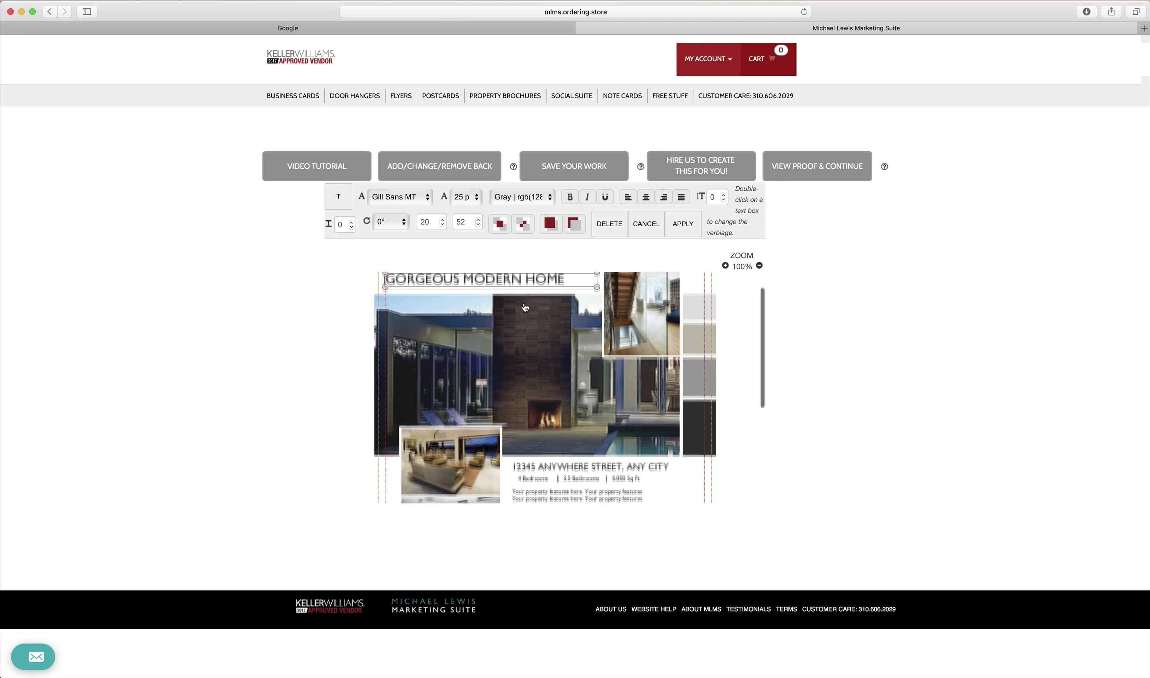
pyautogui.click(584, 468)
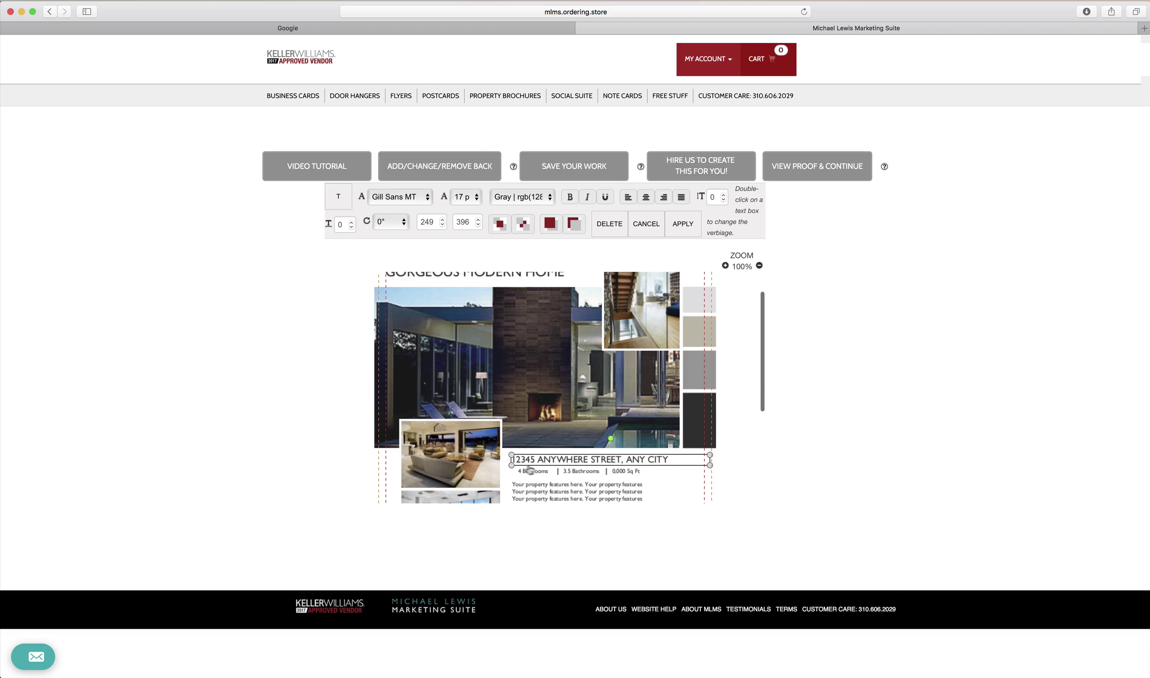
pyautogui.scroll(3, 531, 344)
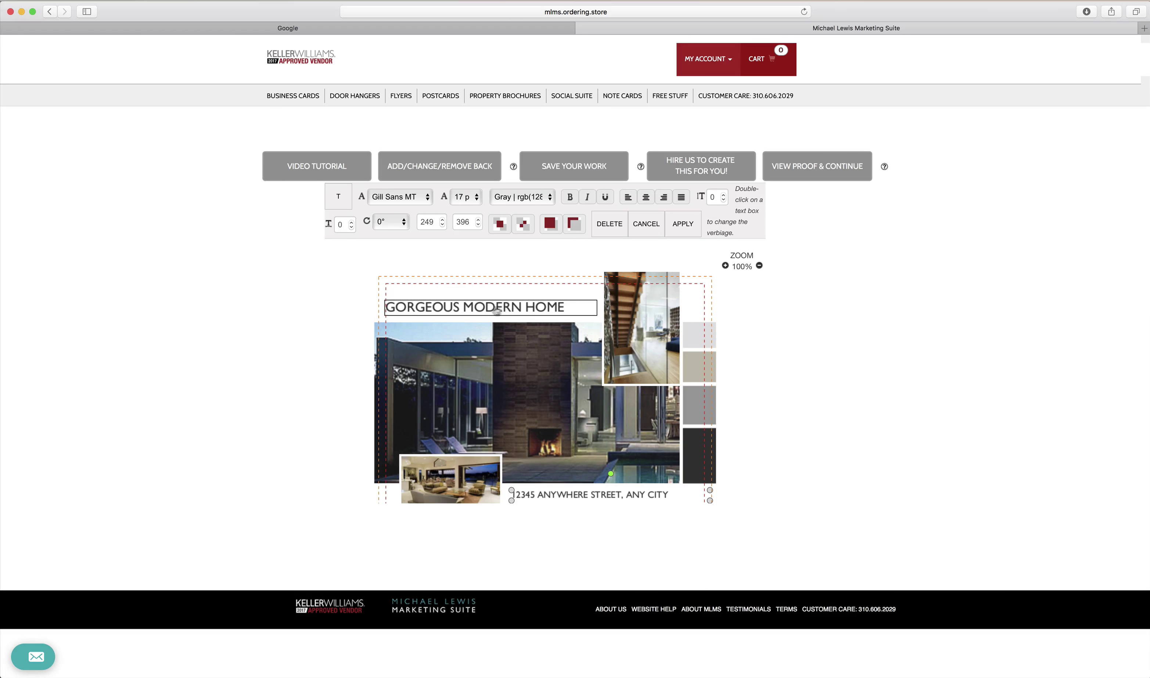
# Step: Format the "GORGEOUS MODERN HOME" headline in Arial Black at 20 pt, coloured Maroon
pyautogui.click(483, 315)
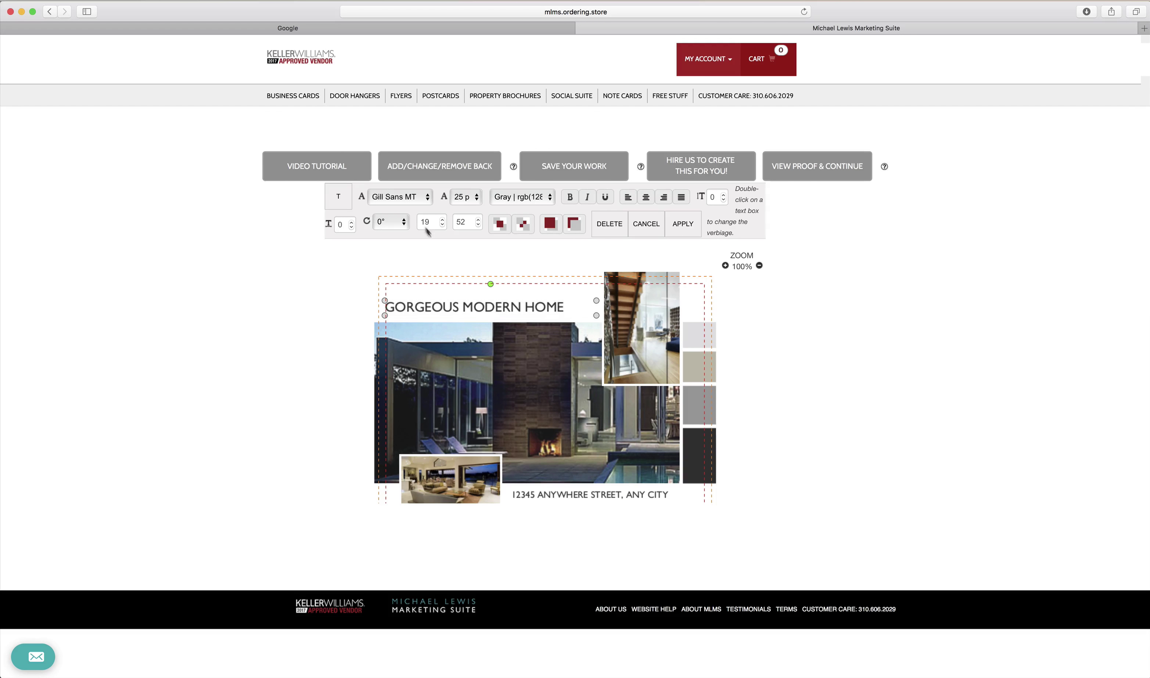
pyautogui.click(399, 197)
pyautogui.scroll(10, 399, 200)
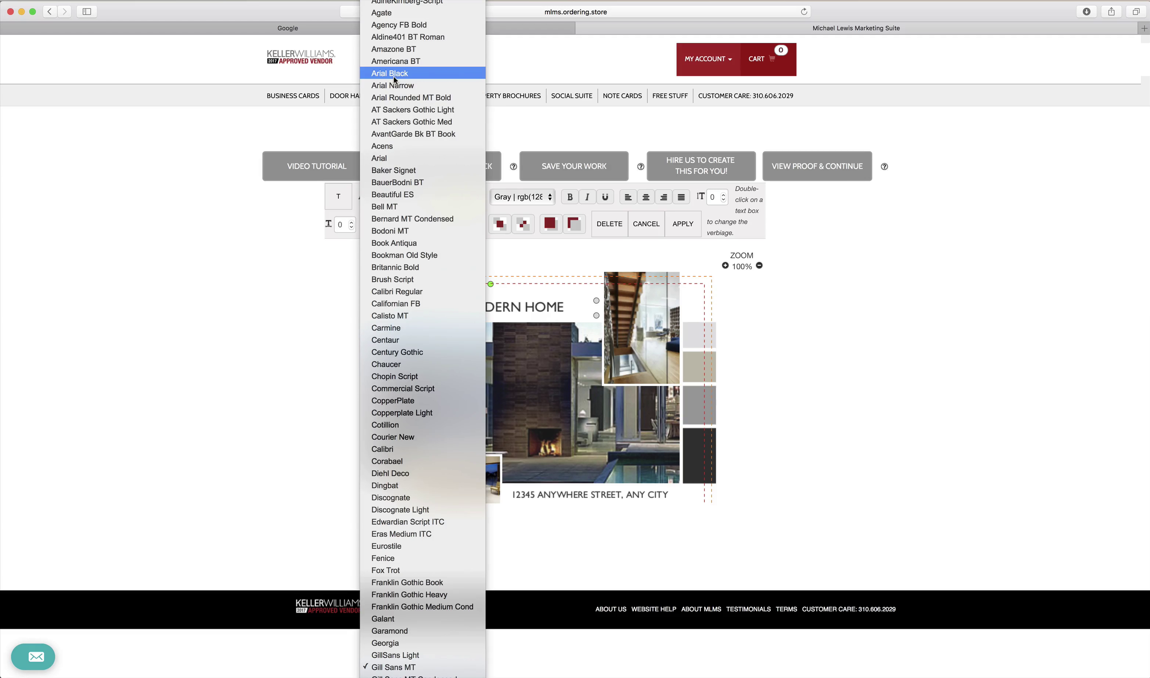
pyautogui.click(394, 74)
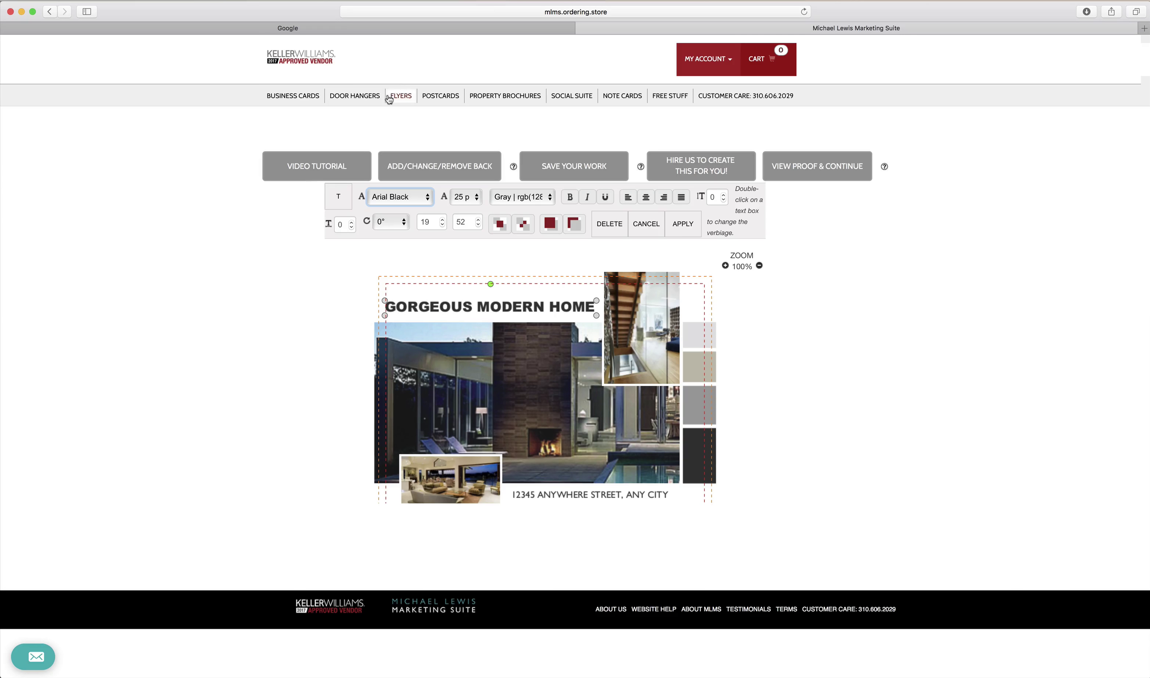
pyautogui.click(466, 202)
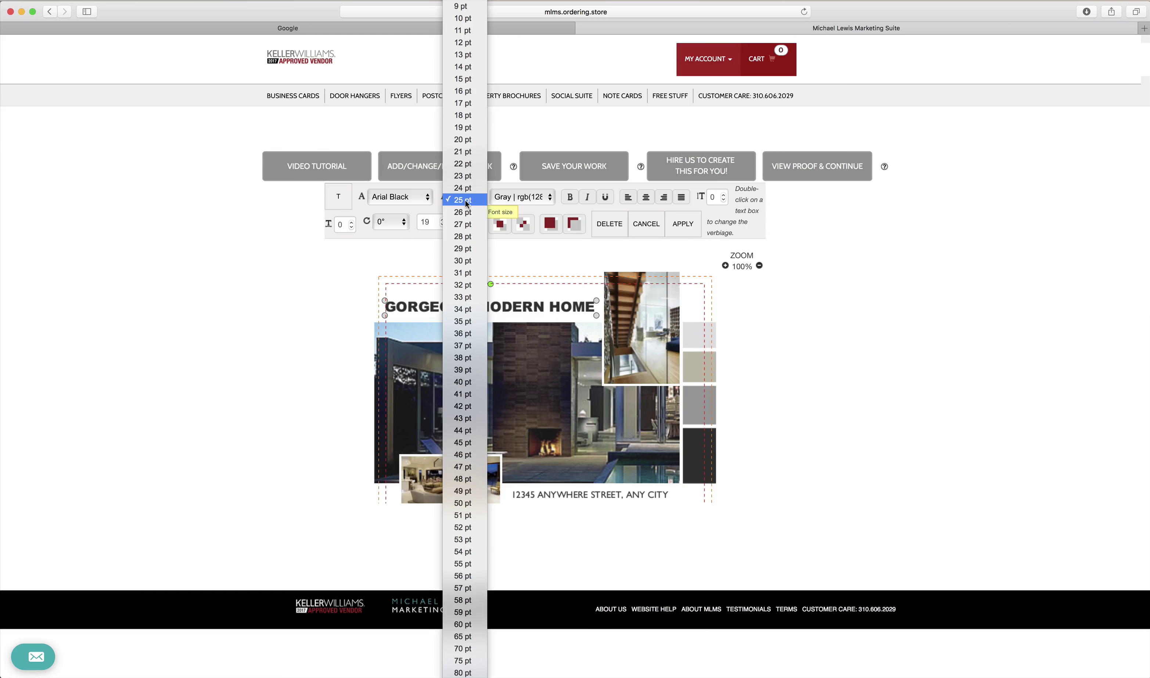
pyautogui.click(462, 141)
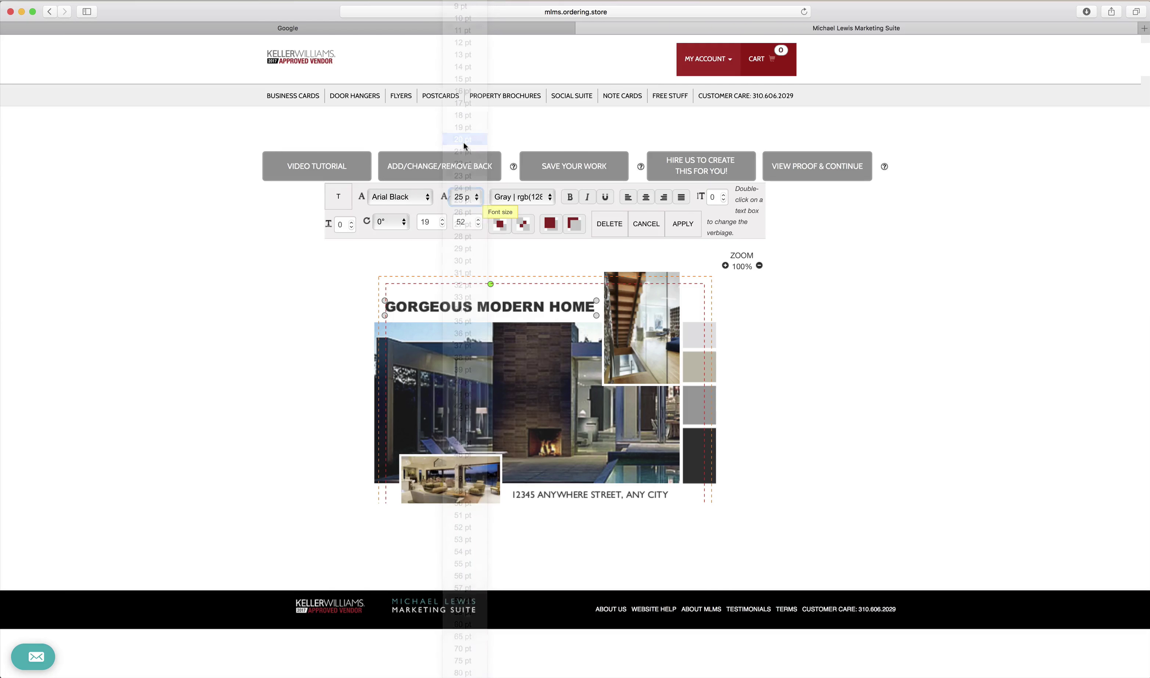
pyautogui.click(517, 200)
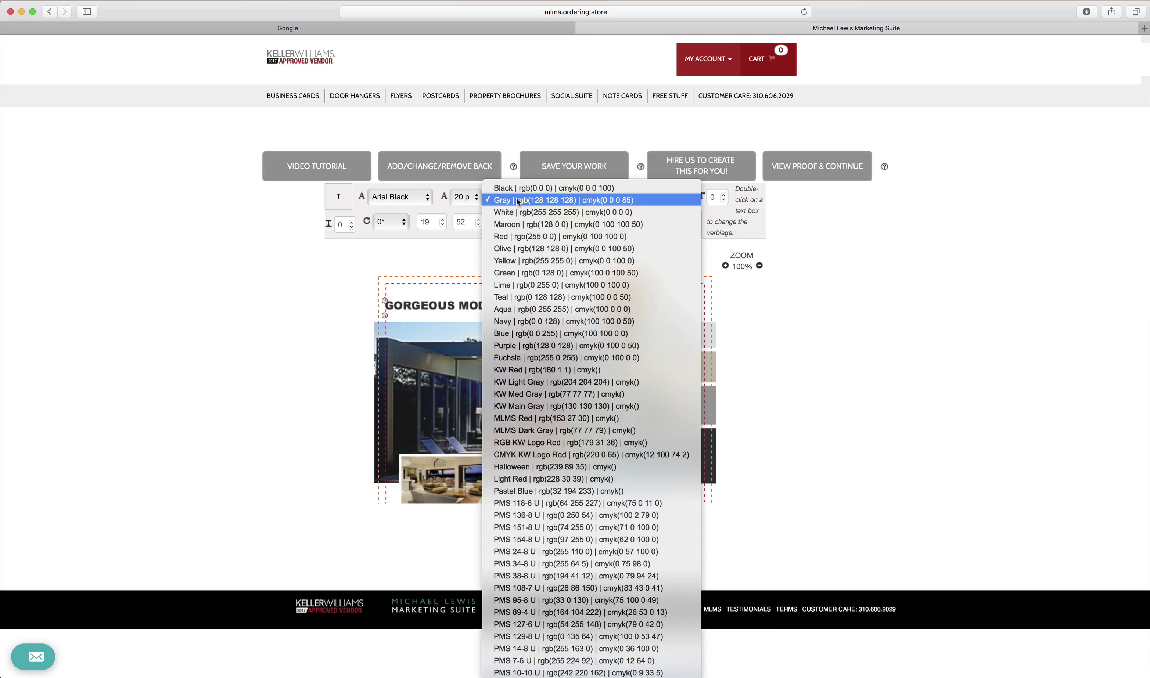
pyautogui.click(518, 226)
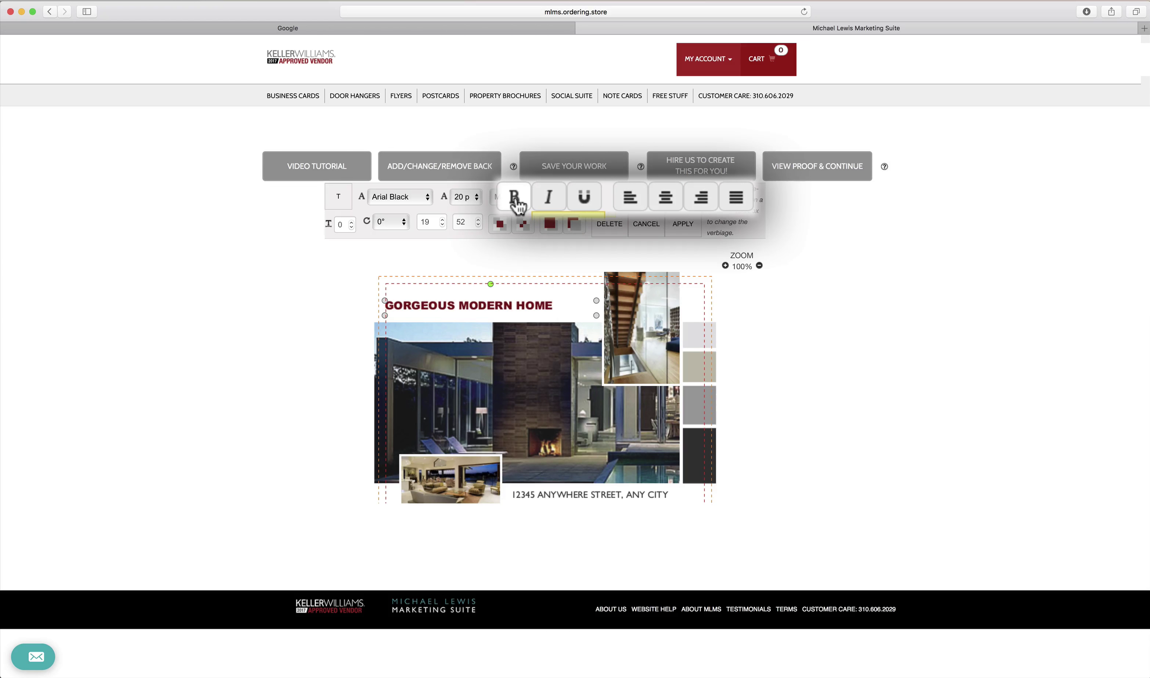
# Step: Make the headline italic and underlined, try centred alignment, and align the text to the right
pyautogui.click(552, 210)
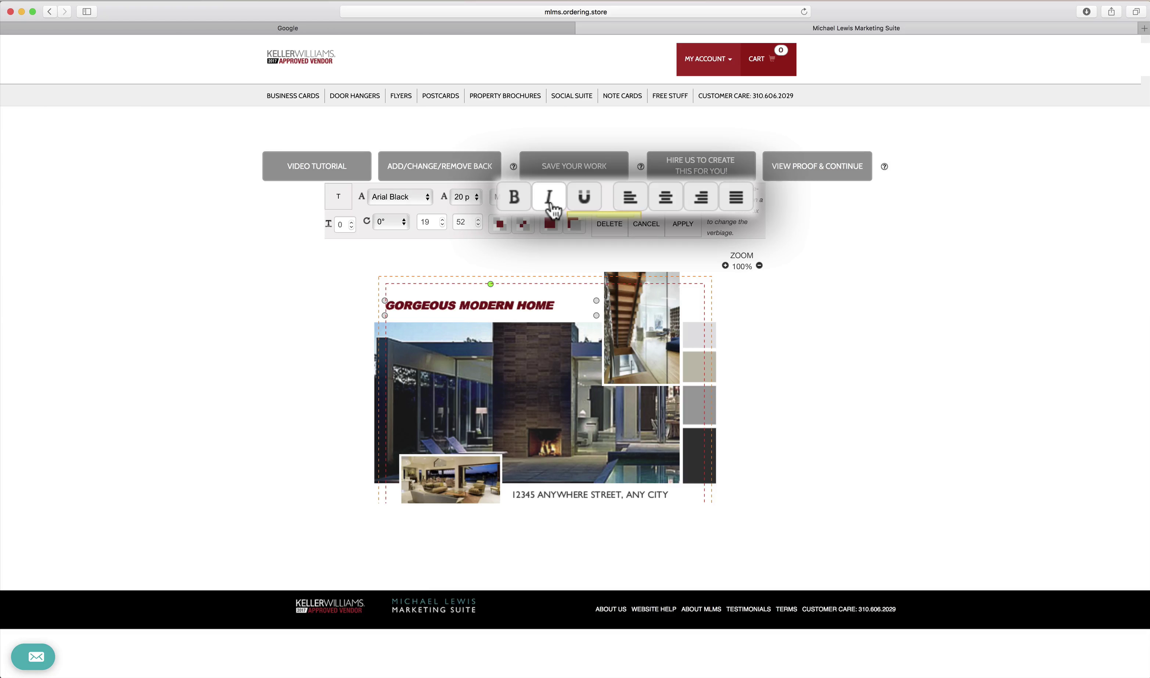
pyautogui.click(589, 210)
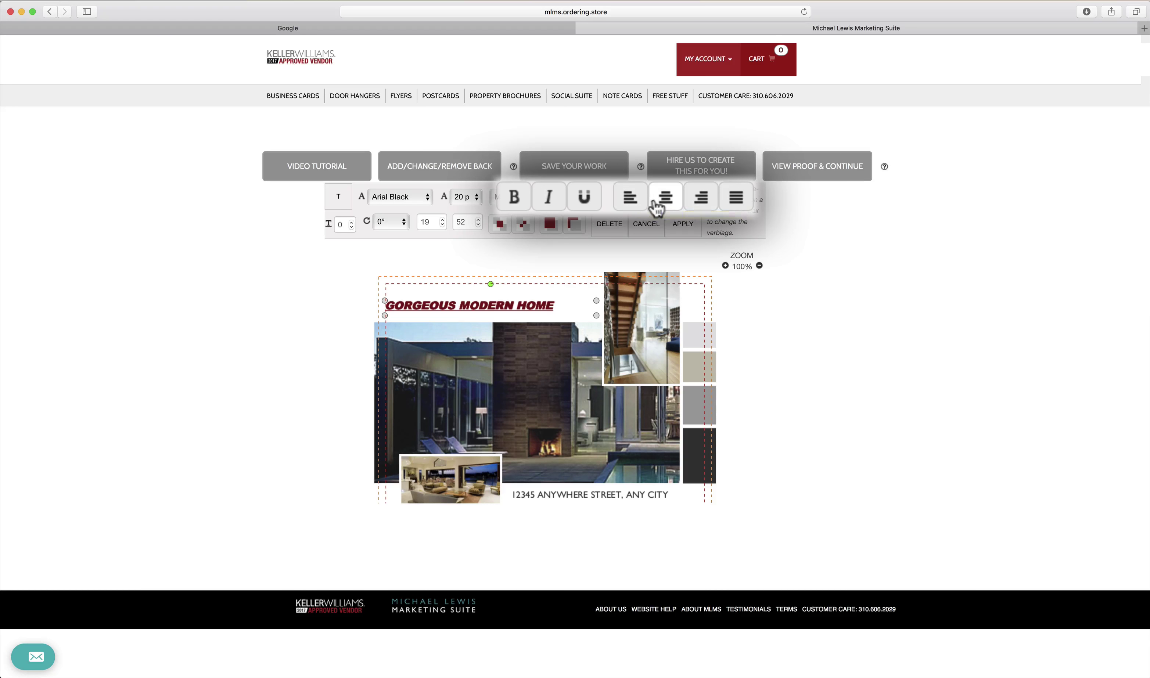
pyautogui.click(663, 206)
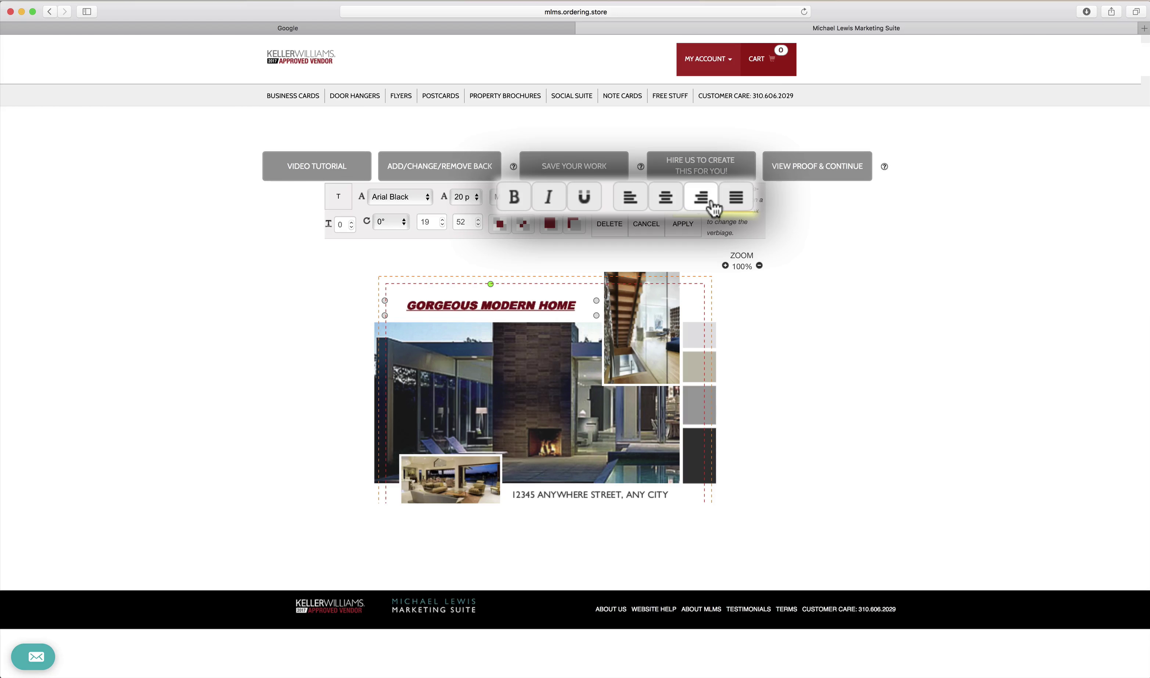
pyautogui.click(709, 206)
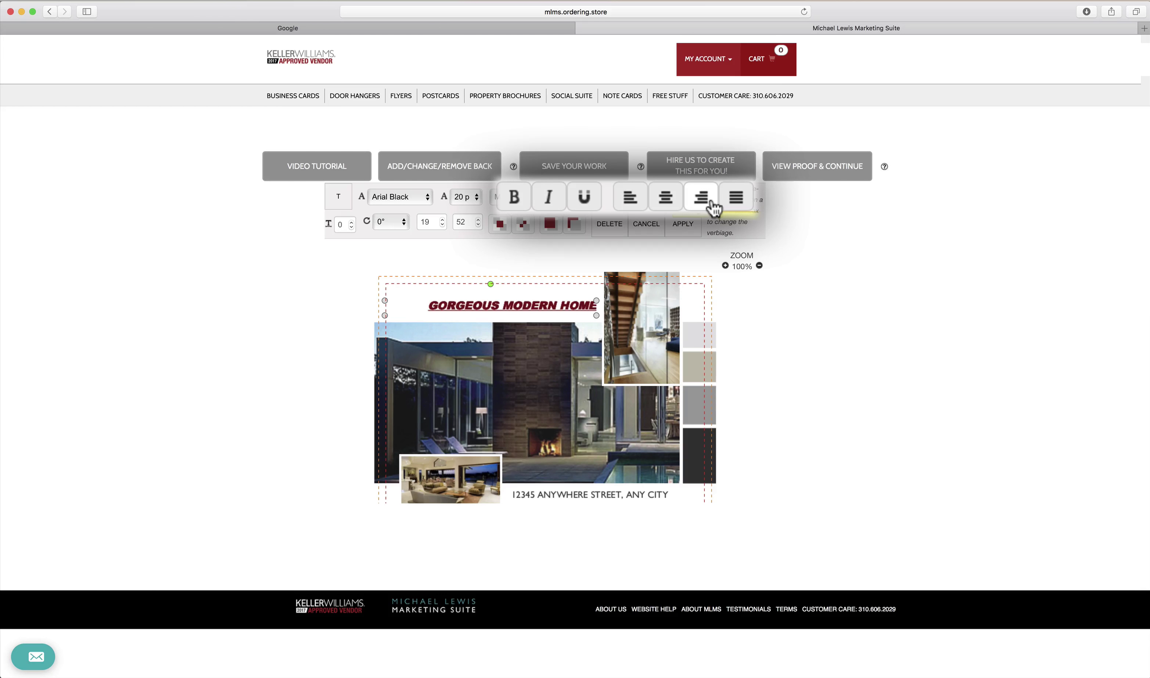
# Step: Align the "GORGEOUS MODERN HOME" headline text to the left
pyautogui.click(629, 201)
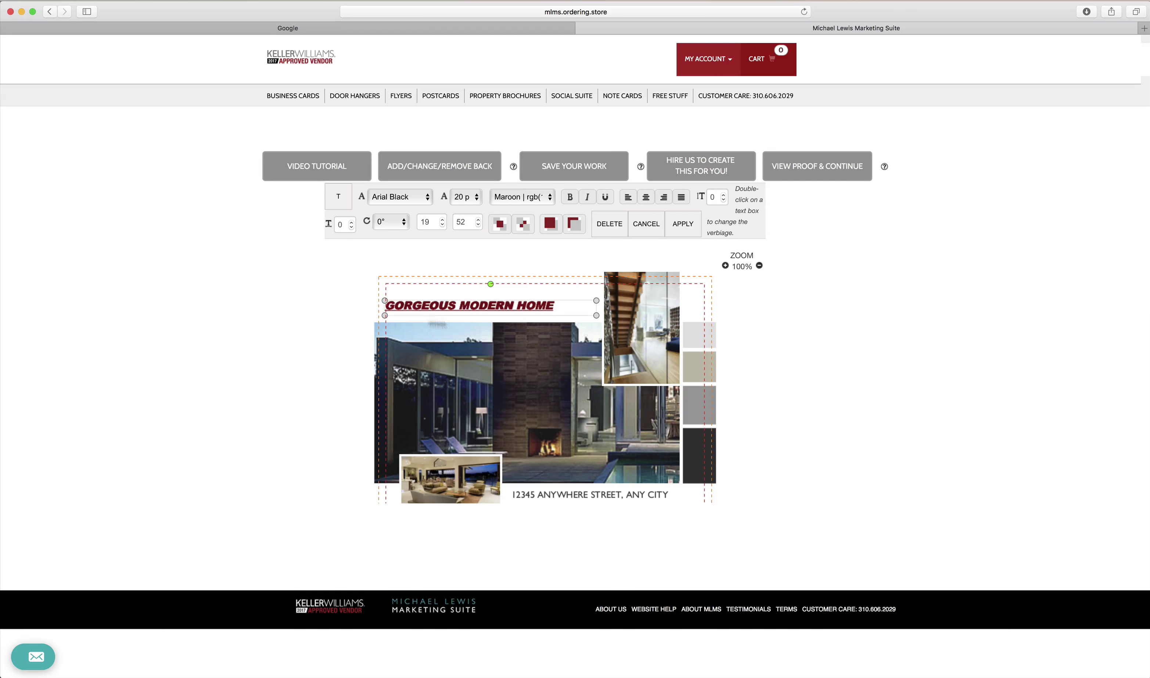
pyautogui.doubleClick(521, 308)
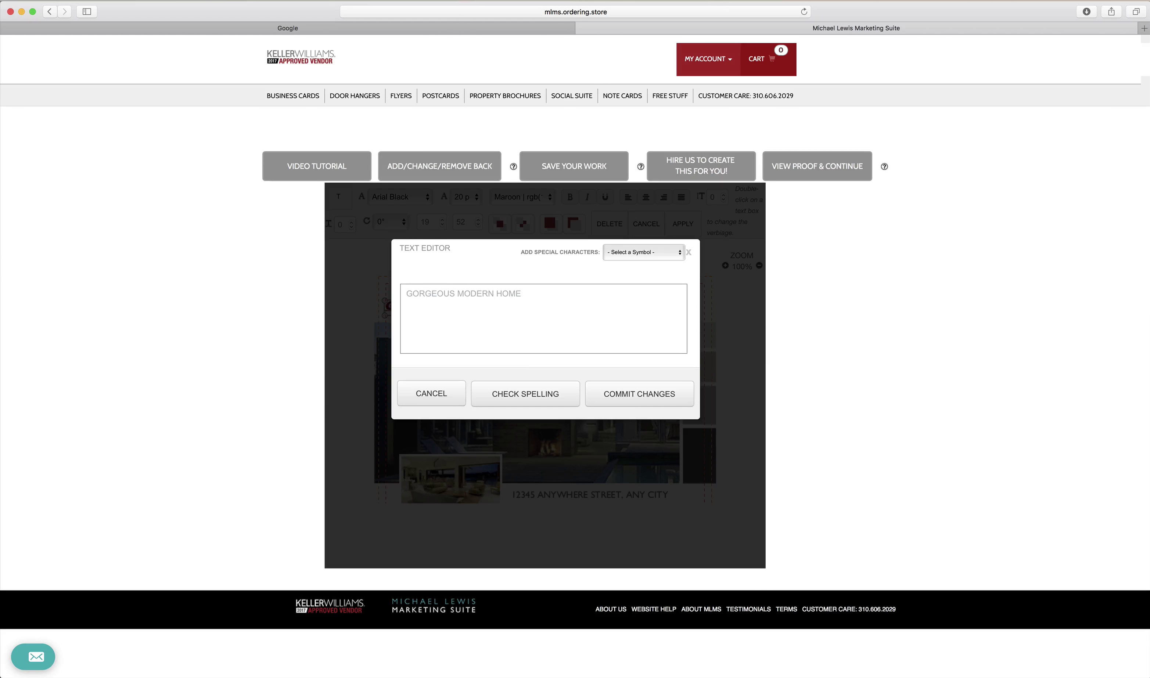
pyautogui.moveTo(532, 292); pyautogui.dragTo(394, 292)
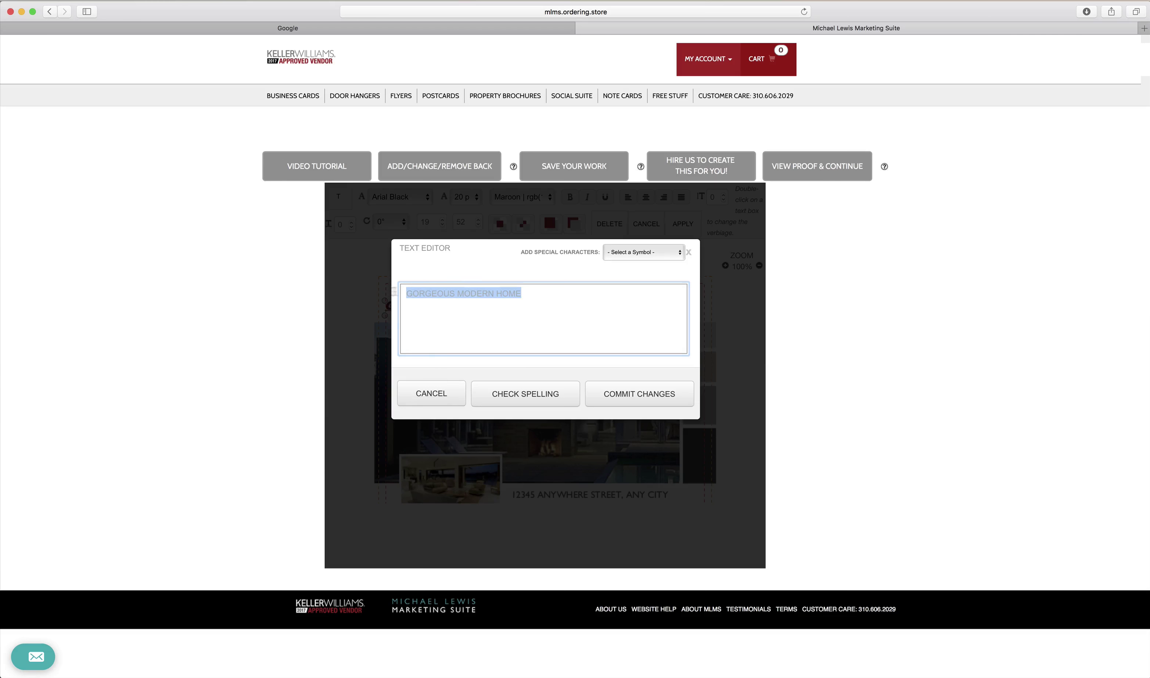
pyautogui.click(455, 393)
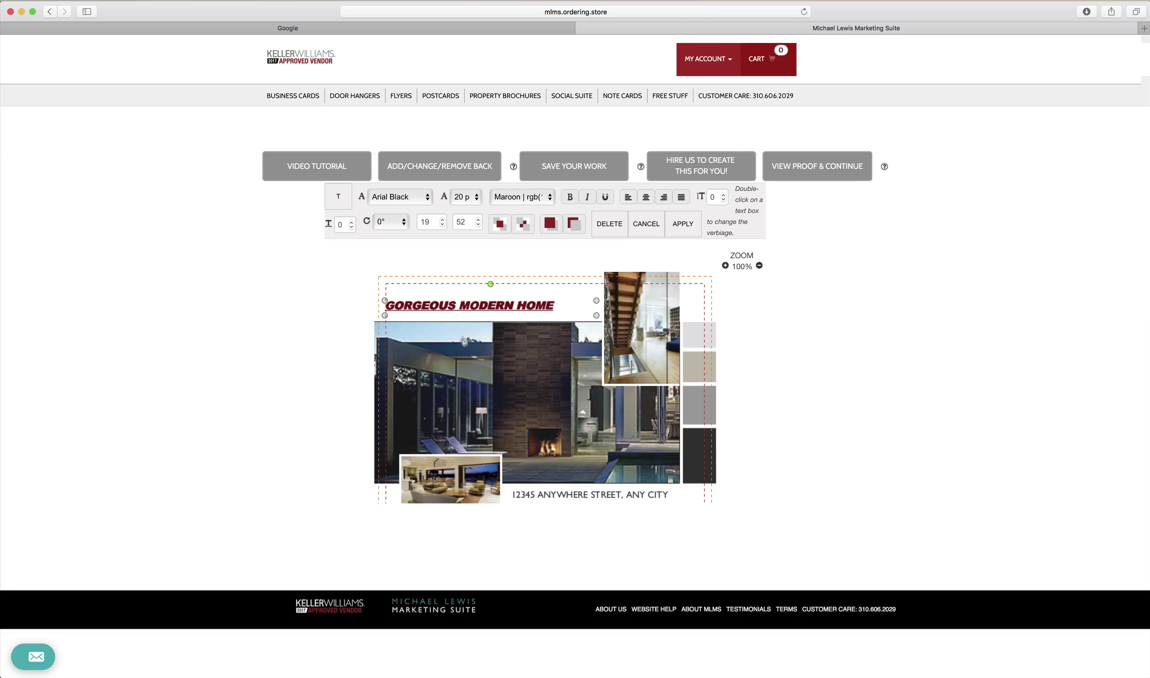
# Step: Replace the headline text with "Flyer Tutorial" and set its font size to 25 pt
pyautogui.doubleClick(460, 313)
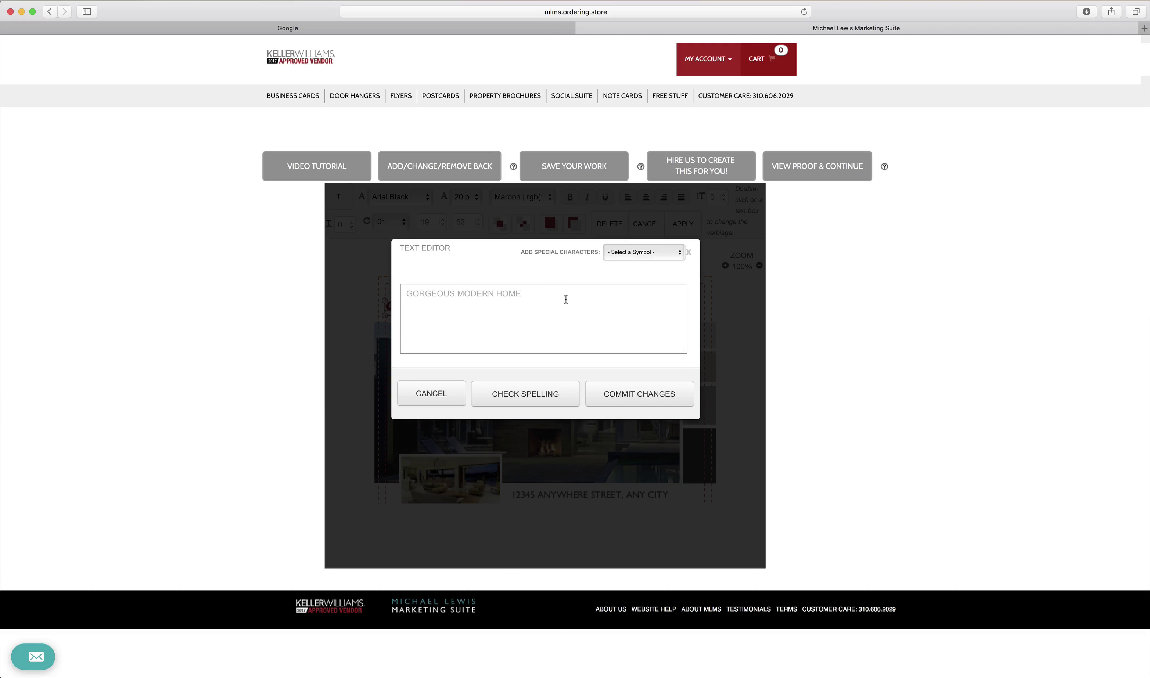
pyautogui.moveTo(566, 300); pyautogui.dragTo(393, 287)
pyautogui.write('Flyer Tutorial')
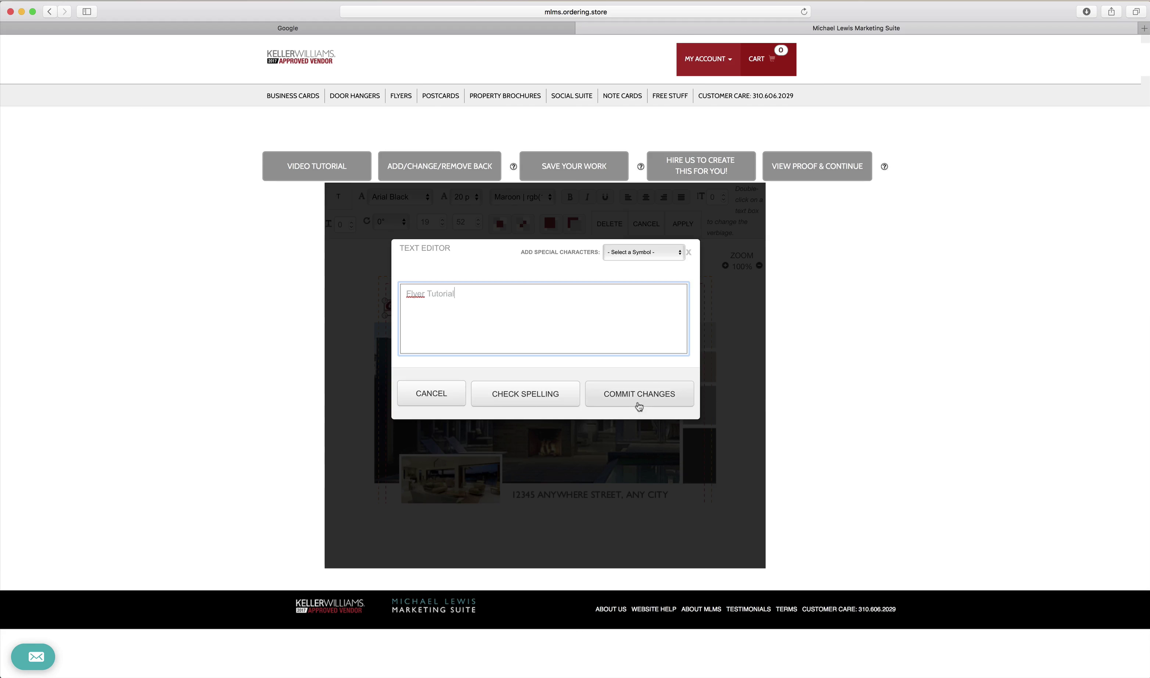
pyautogui.click(640, 402)
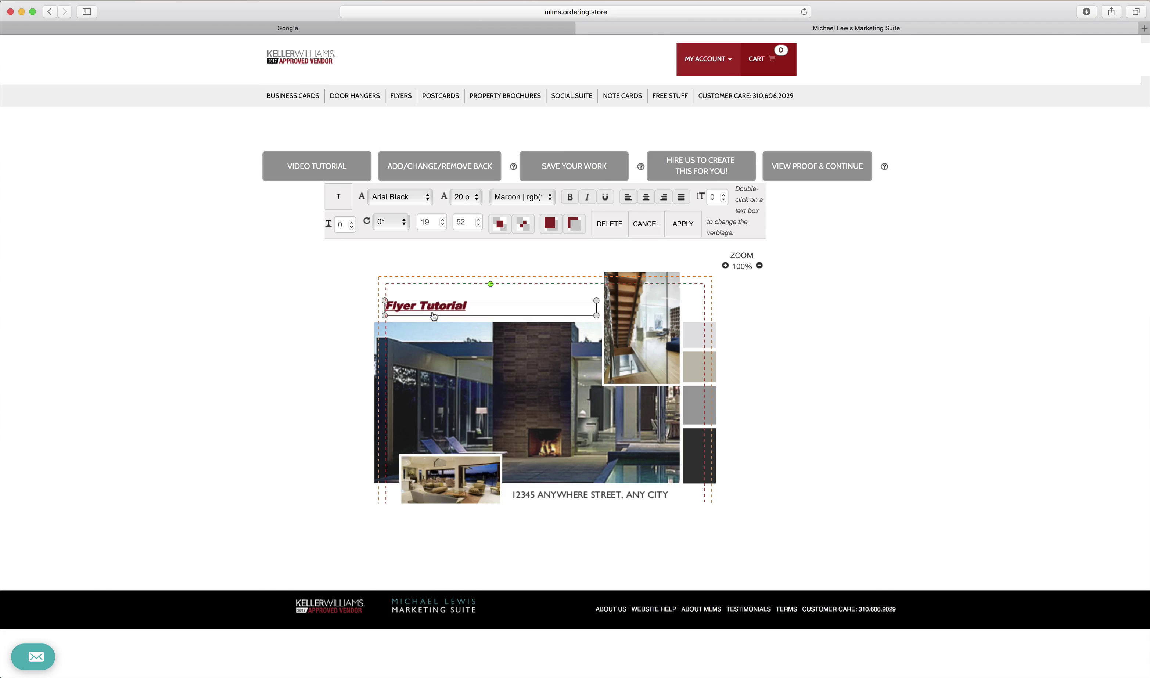
pyautogui.click(462, 199)
pyautogui.click(459, 259)
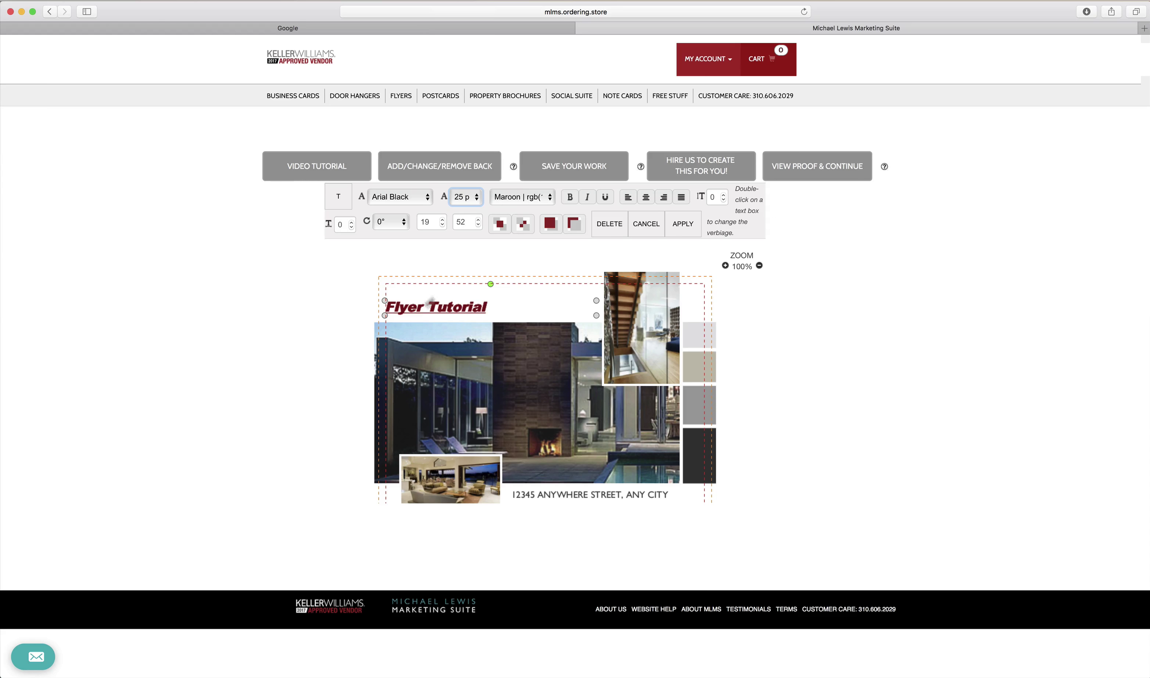
# Step: Set the character spacing of the headline to 4
pyautogui.click(497, 316)
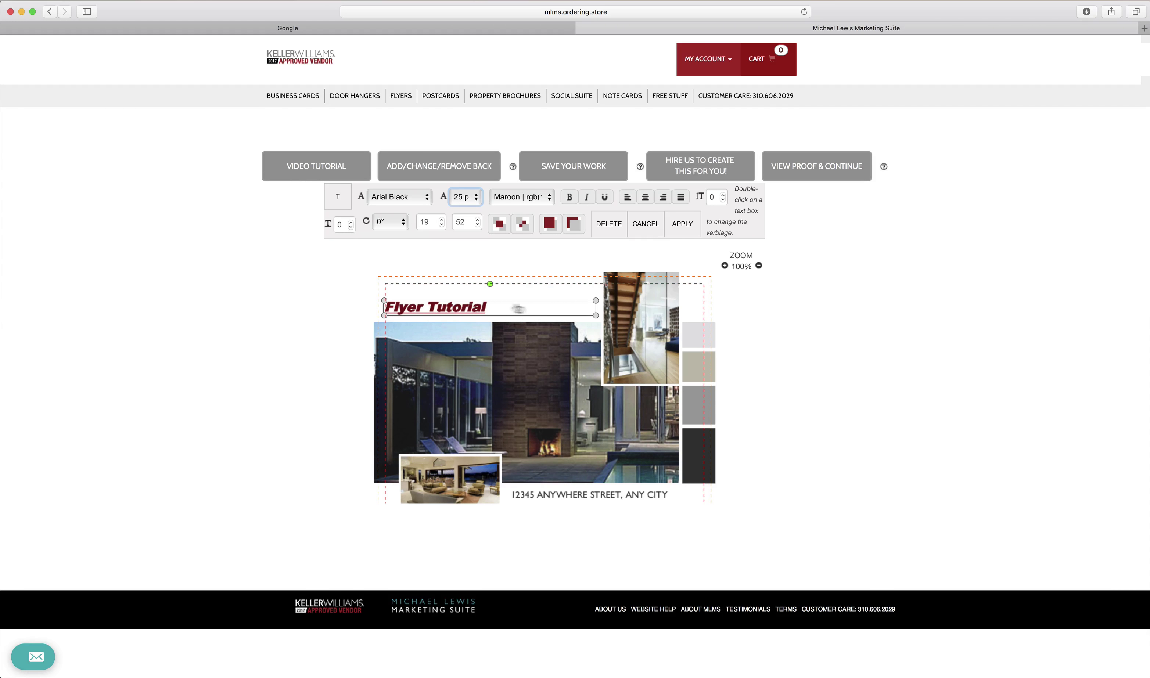
pyautogui.click(351, 223)
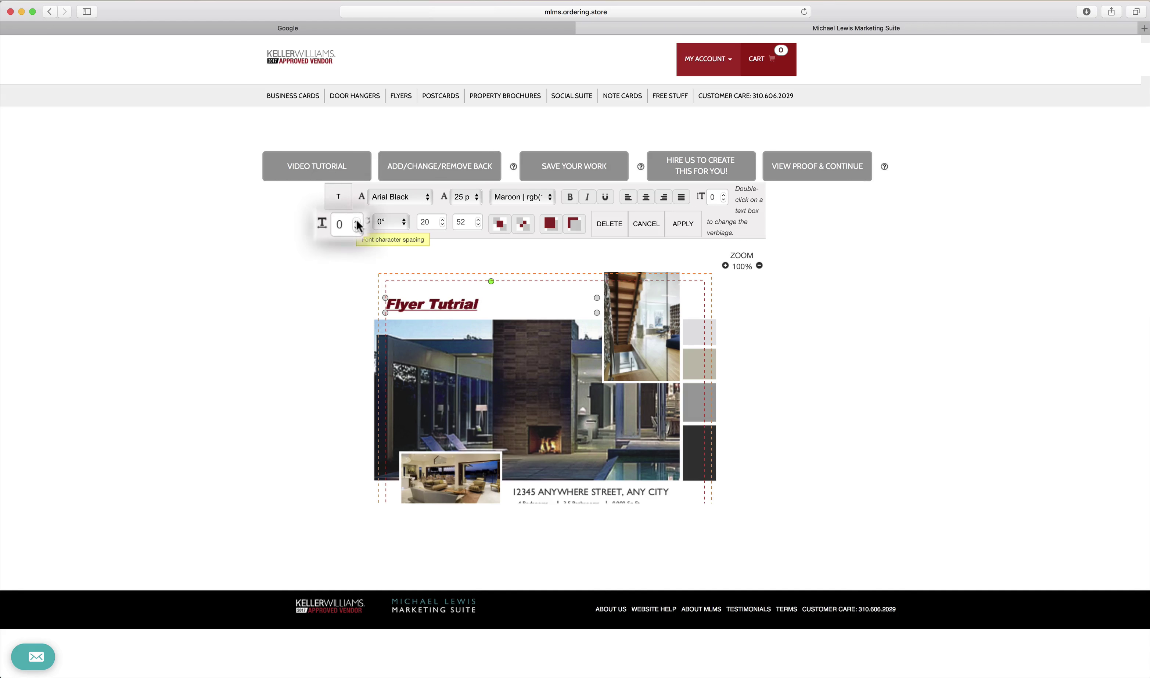
pyautogui.click(351, 222)
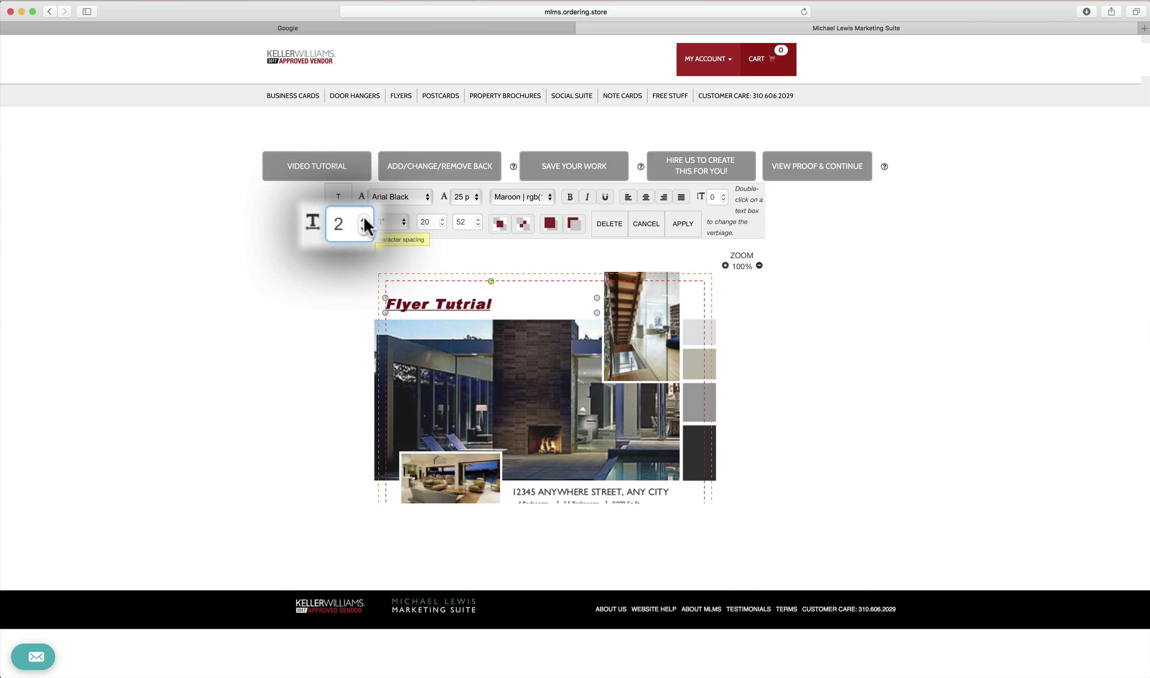
pyautogui.click(361, 220)
pyautogui.click(361, 220)
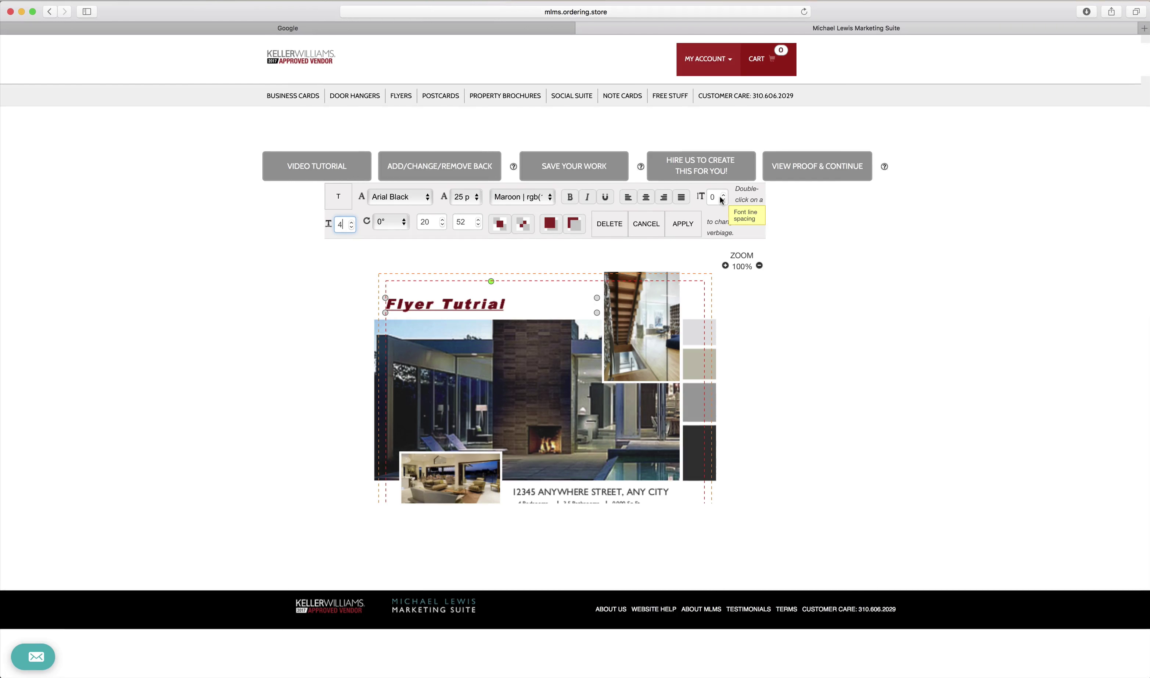
# Step: Try a line spacing of 6 on the property features text block, and reduce it to 0
pyautogui.scroll(-5, 579, 358)
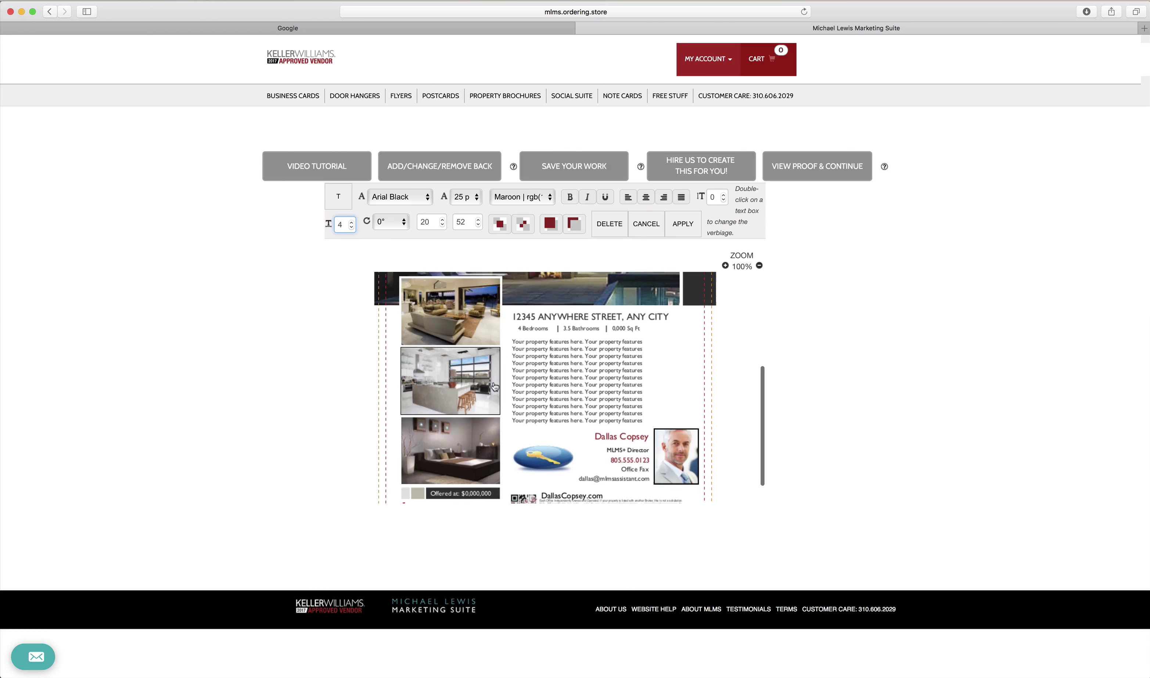
pyautogui.click(580, 359)
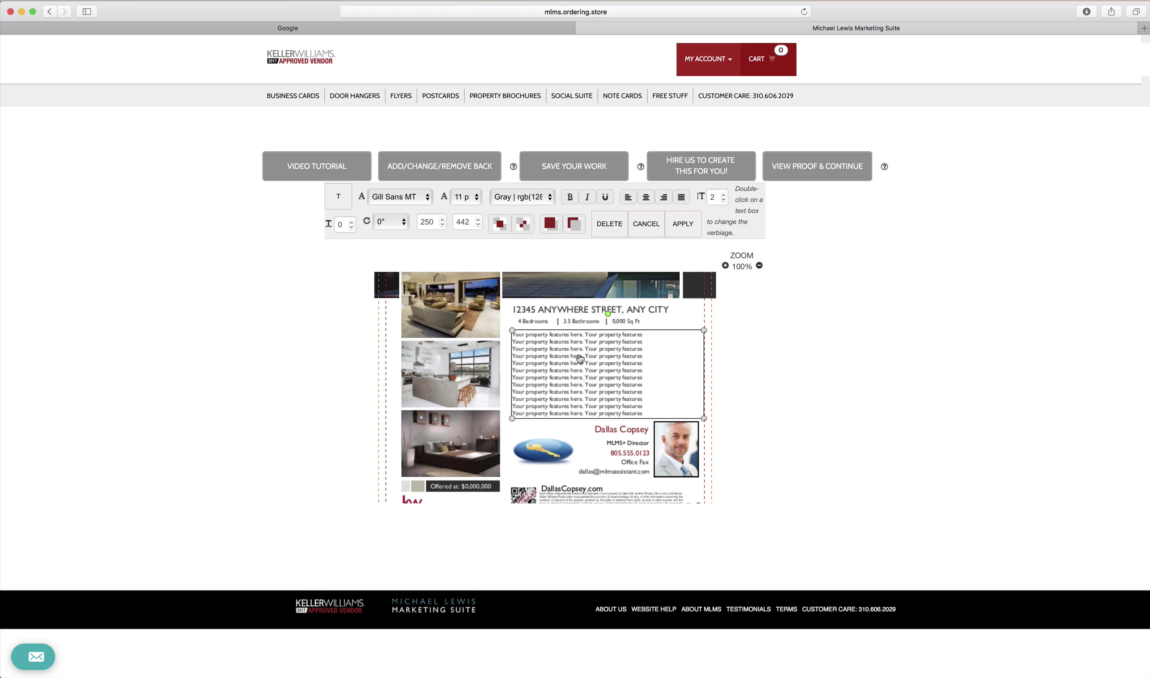
pyautogui.click(724, 194)
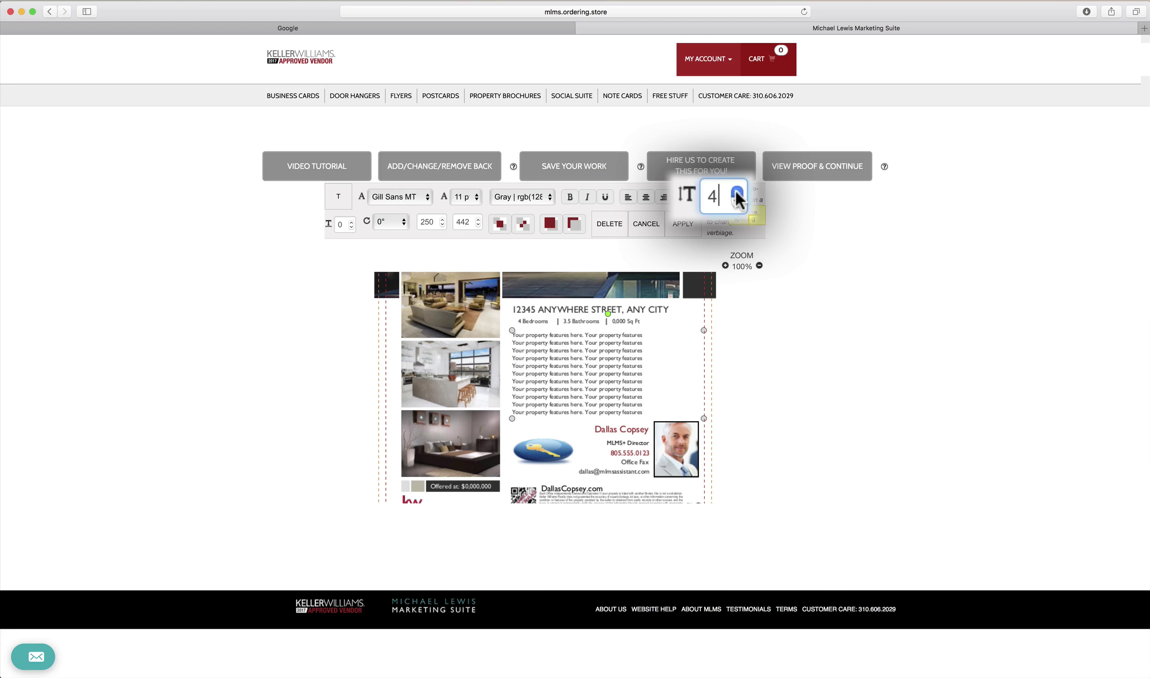
pyautogui.click(724, 195)
pyautogui.click(736, 195)
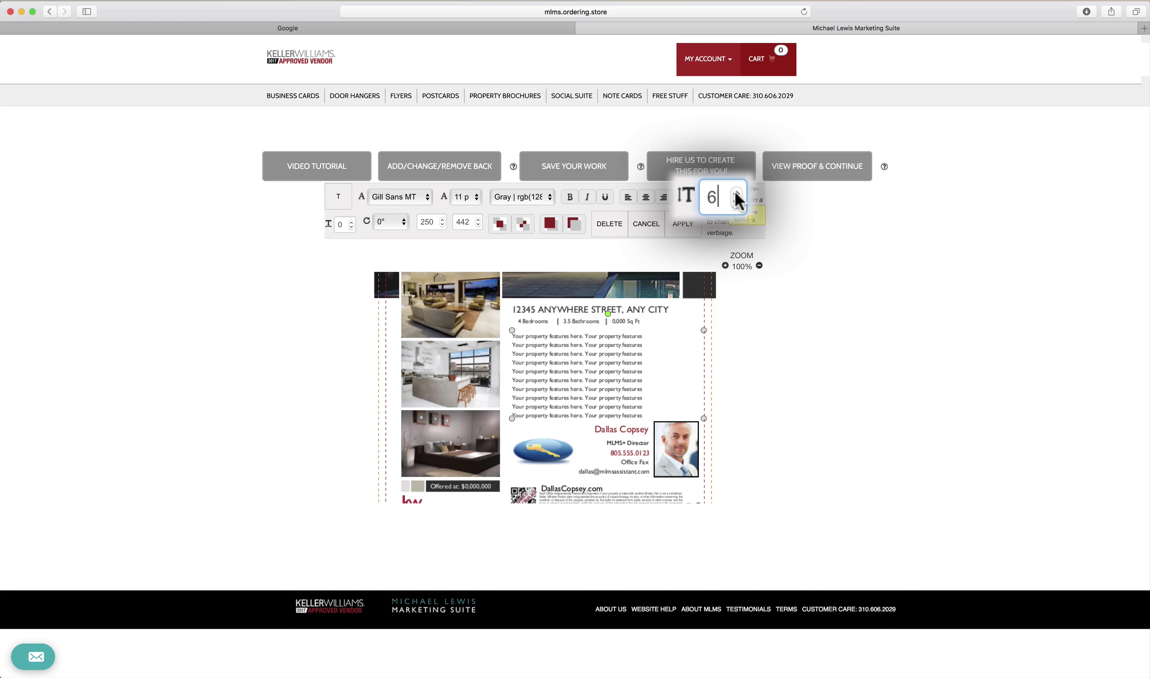
pyautogui.click(737, 204)
pyautogui.click(737, 204)
pyautogui.click(736, 204)
pyautogui.click(737, 204)
pyautogui.click(737, 204)
pyautogui.click(736, 203)
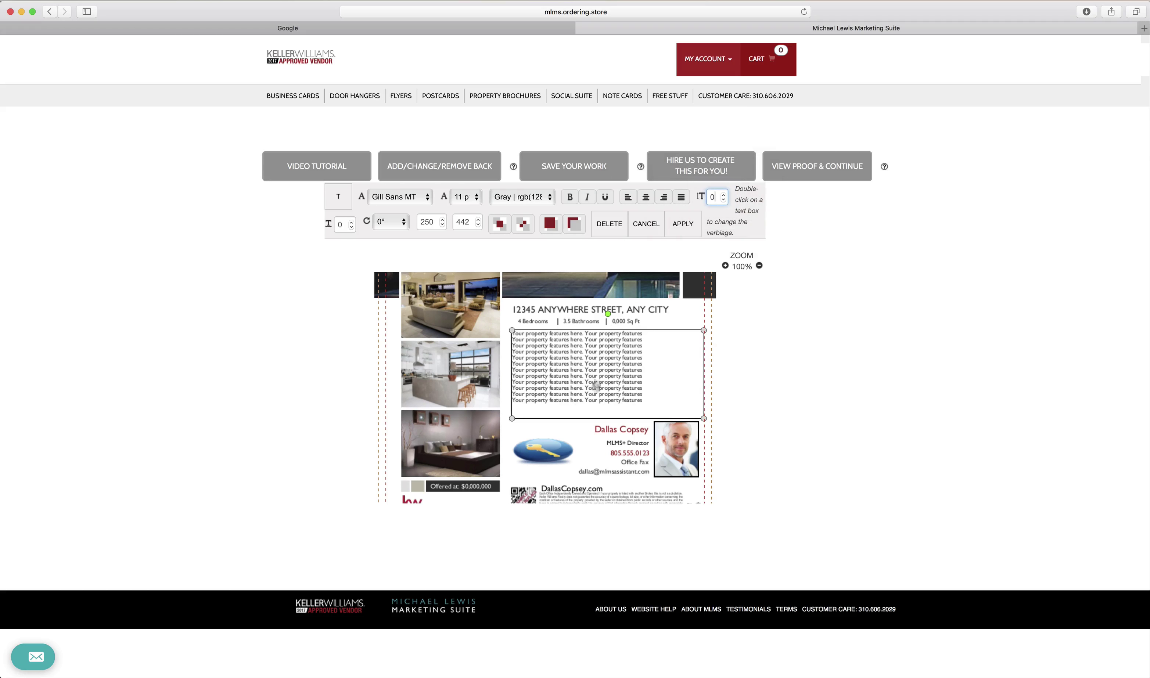
# Step: Try to replace the large main house photo with Staircase.jpeg from the House folder, cropped to its full width with the crop area shifted down slightly
pyautogui.scroll(5, 597, 379)
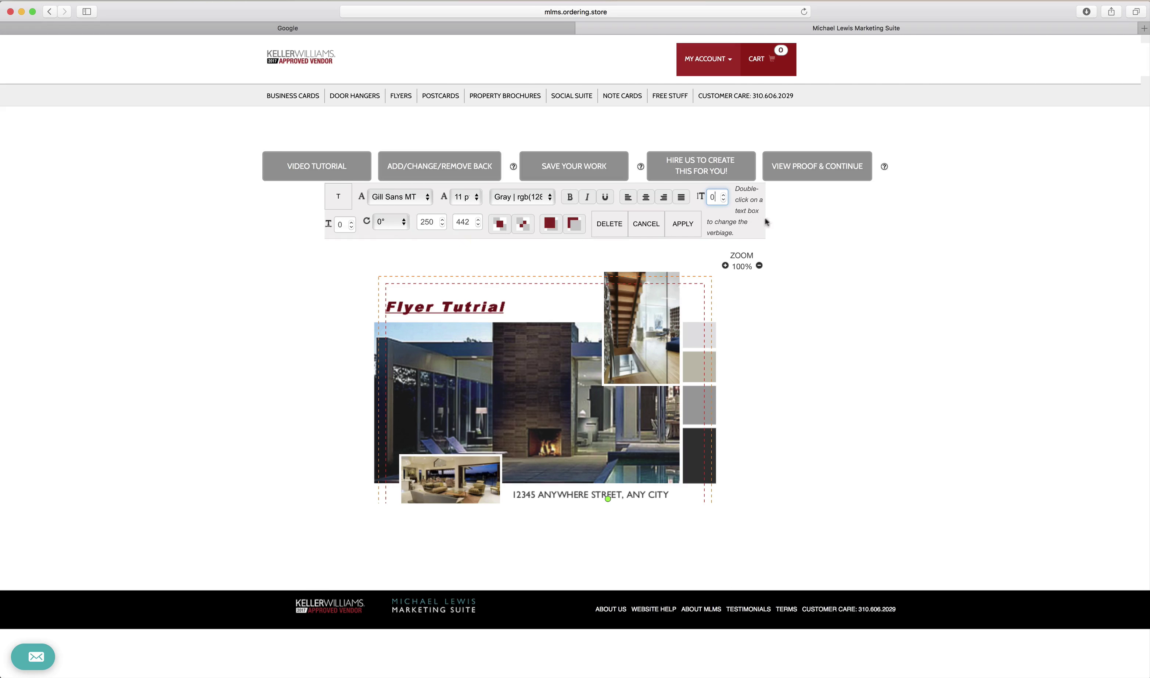
pyautogui.scroll(-1, 495, 400)
pyautogui.click(495, 399)
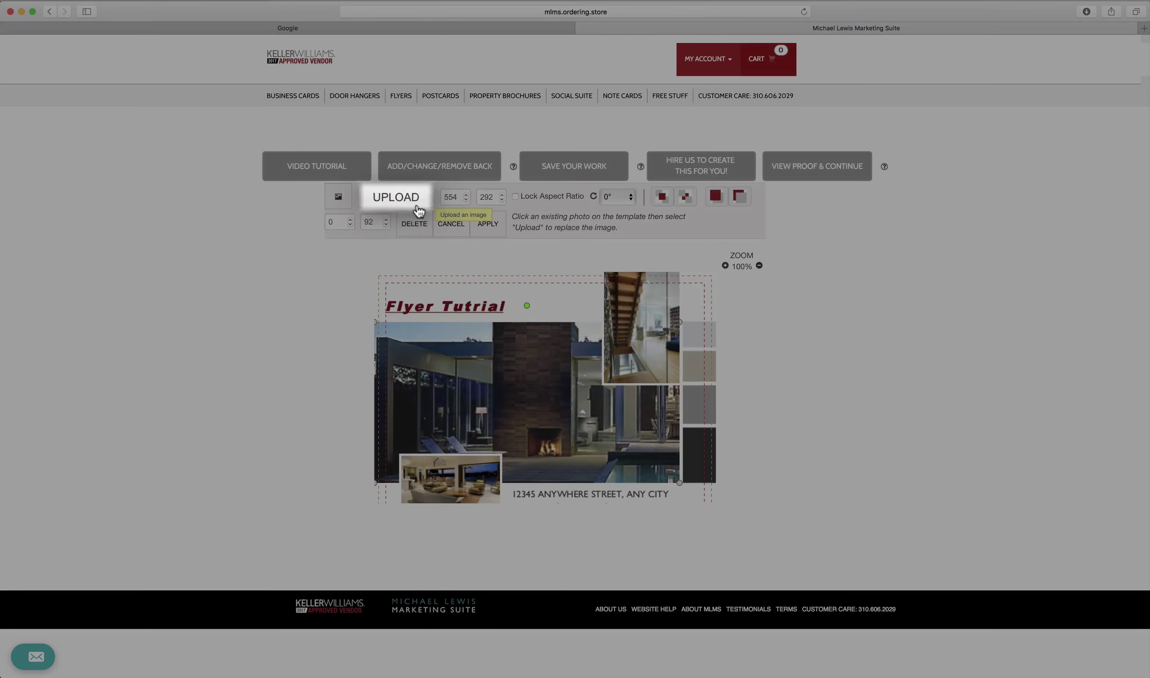
pyautogui.click(410, 204)
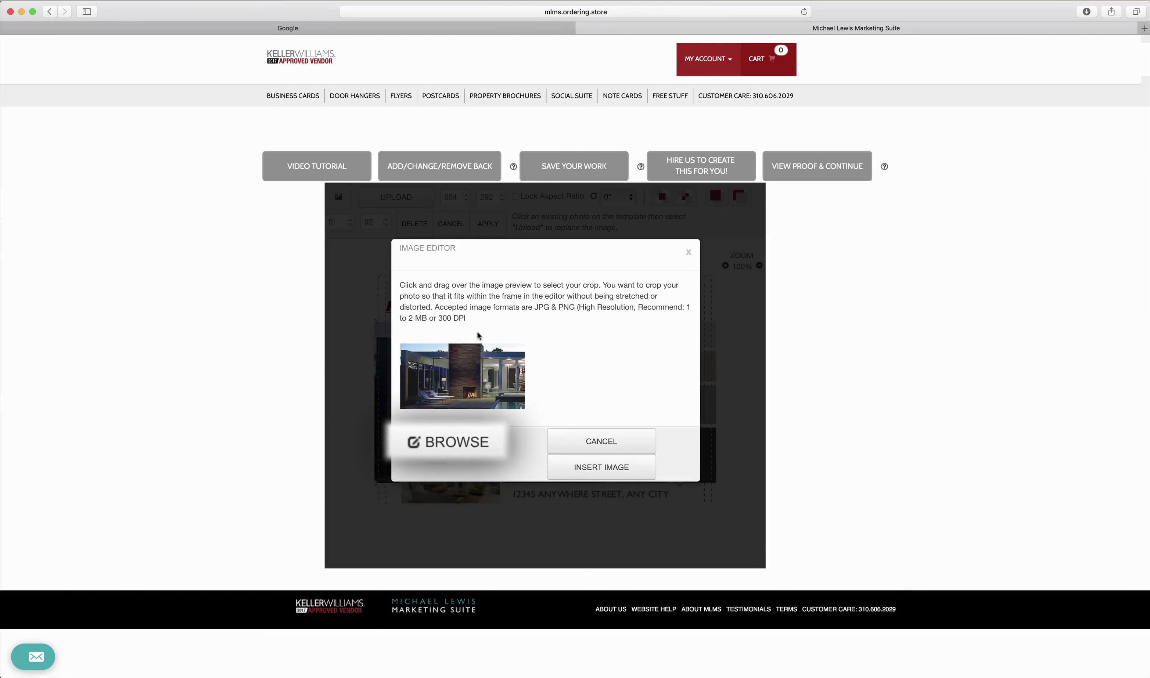
pyautogui.click(488, 442)
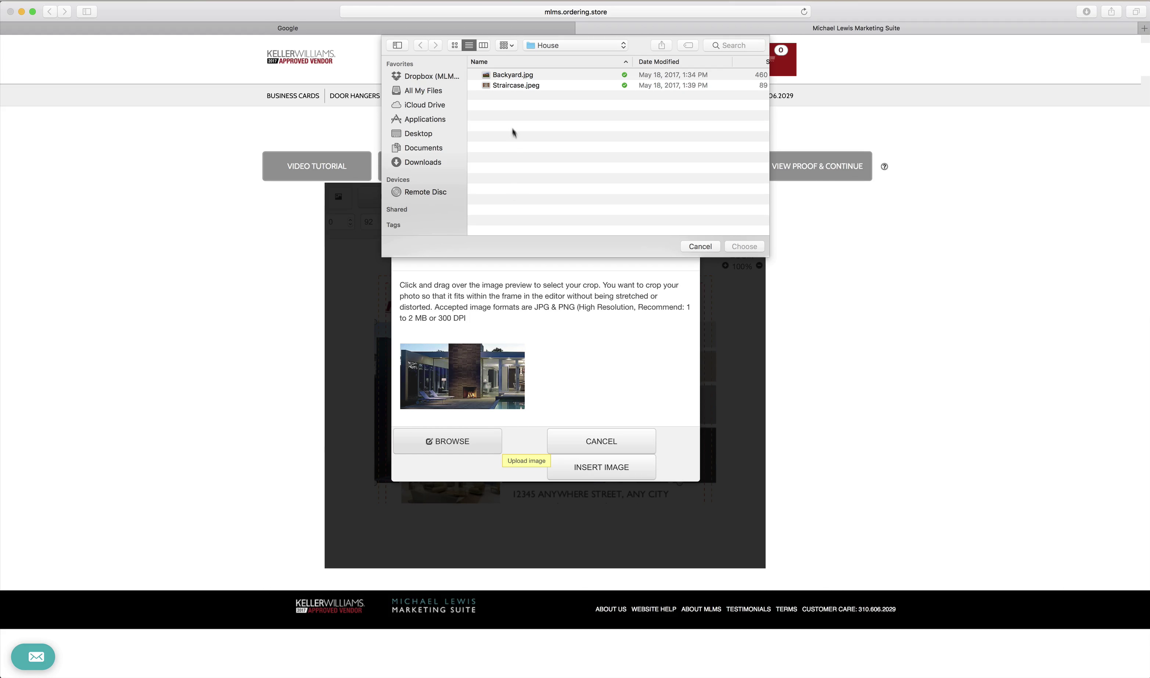
pyautogui.click(508, 87)
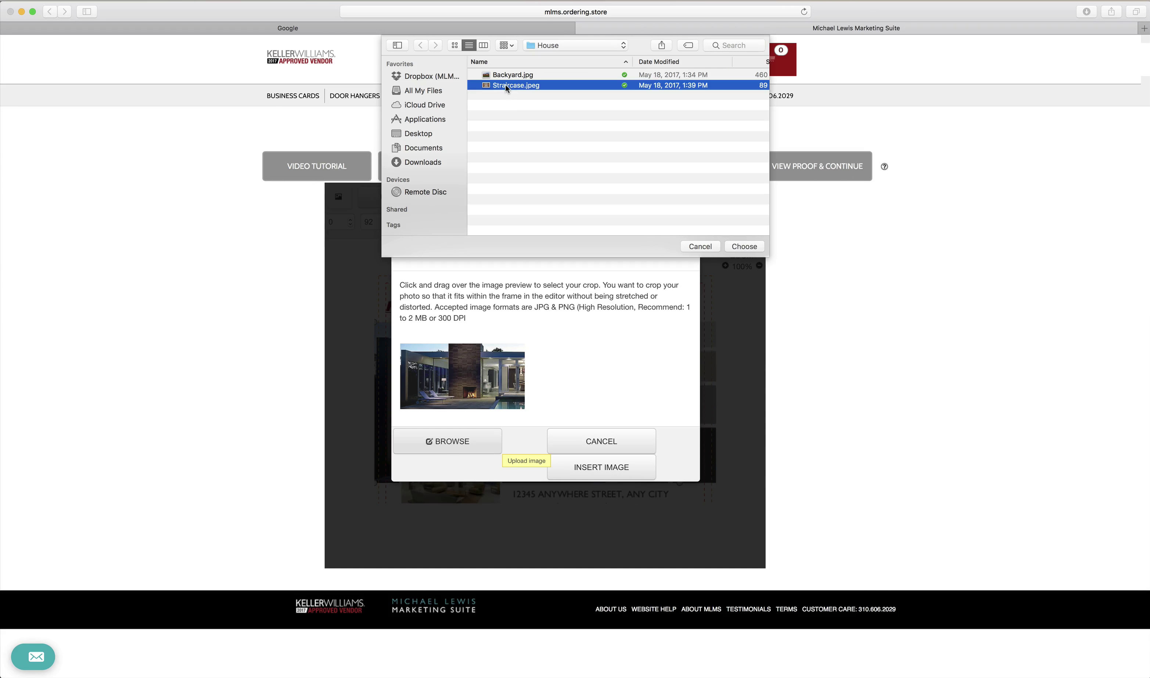
pyautogui.click(736, 247)
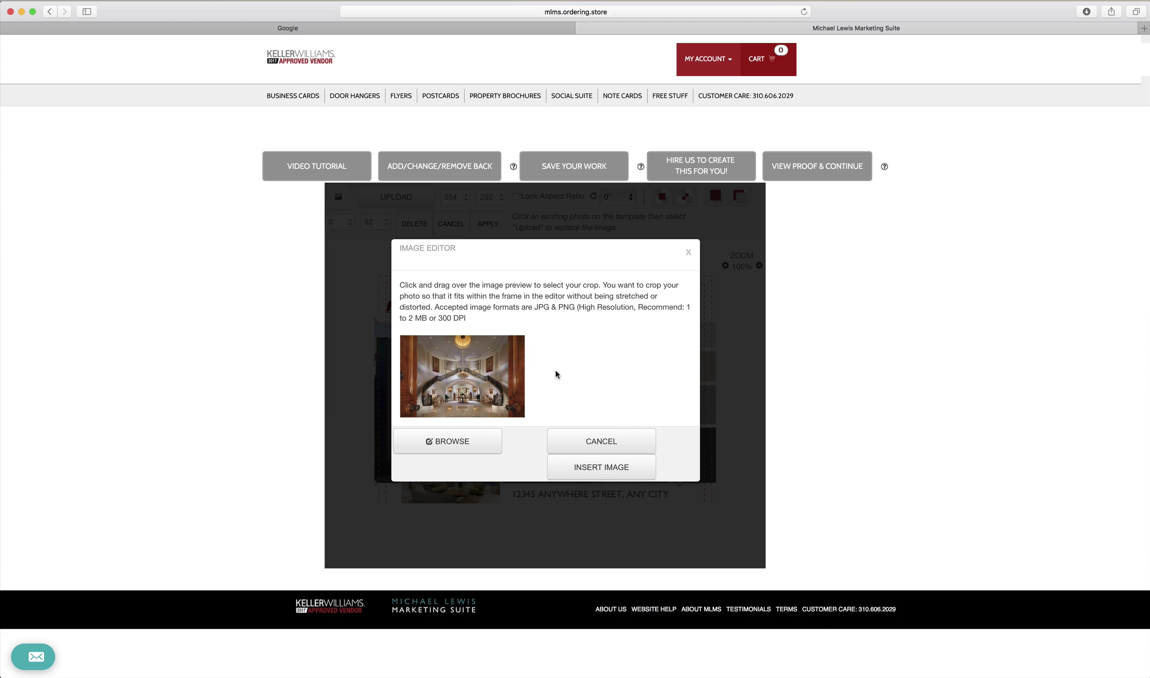
pyautogui.click(524, 336)
pyautogui.moveTo(401, 335); pyautogui.dragTo(497, 416)
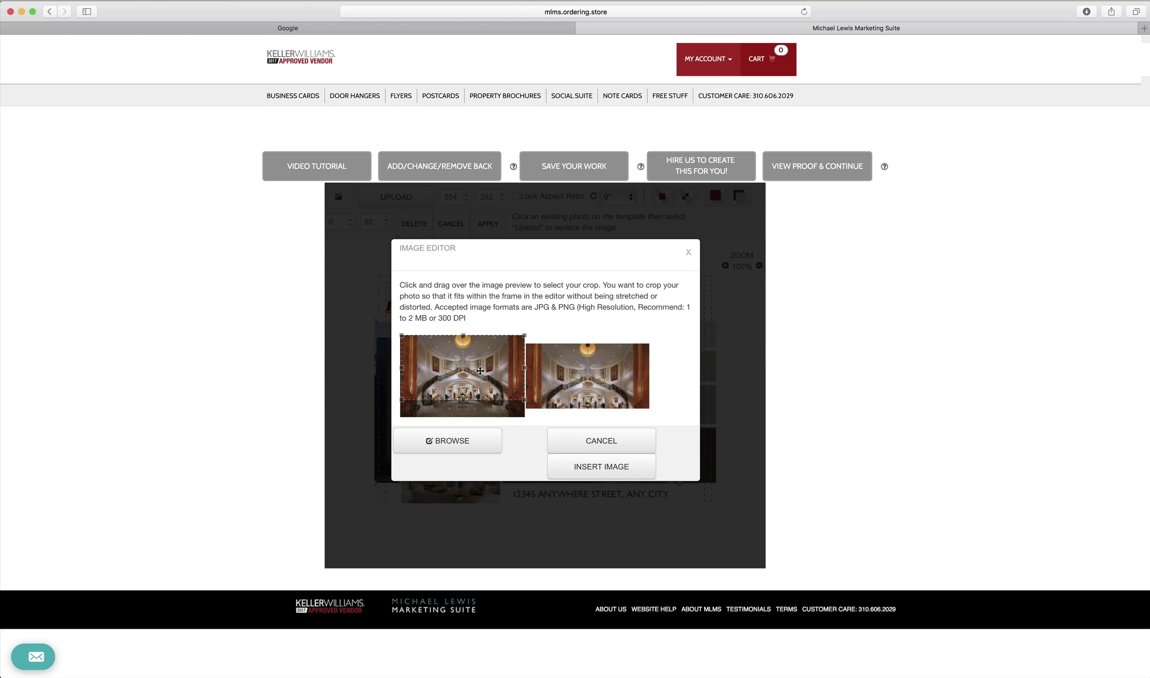
pyautogui.moveTo(480, 370); pyautogui.dragTo(481, 380)
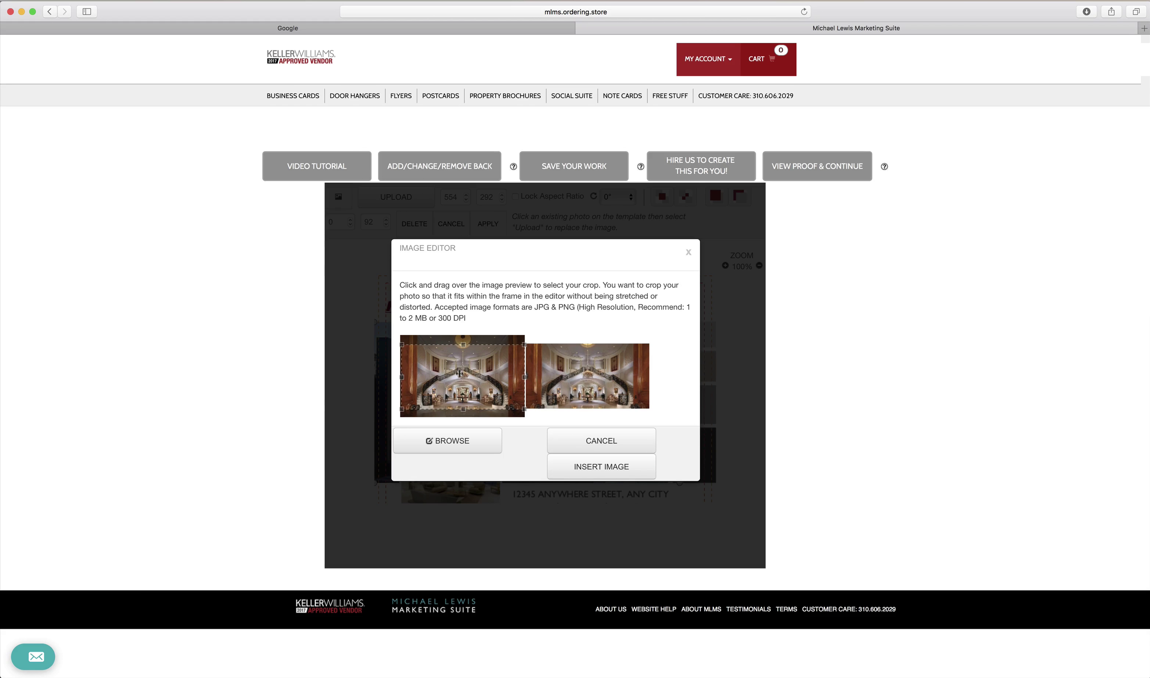
pyautogui.click(650, 442)
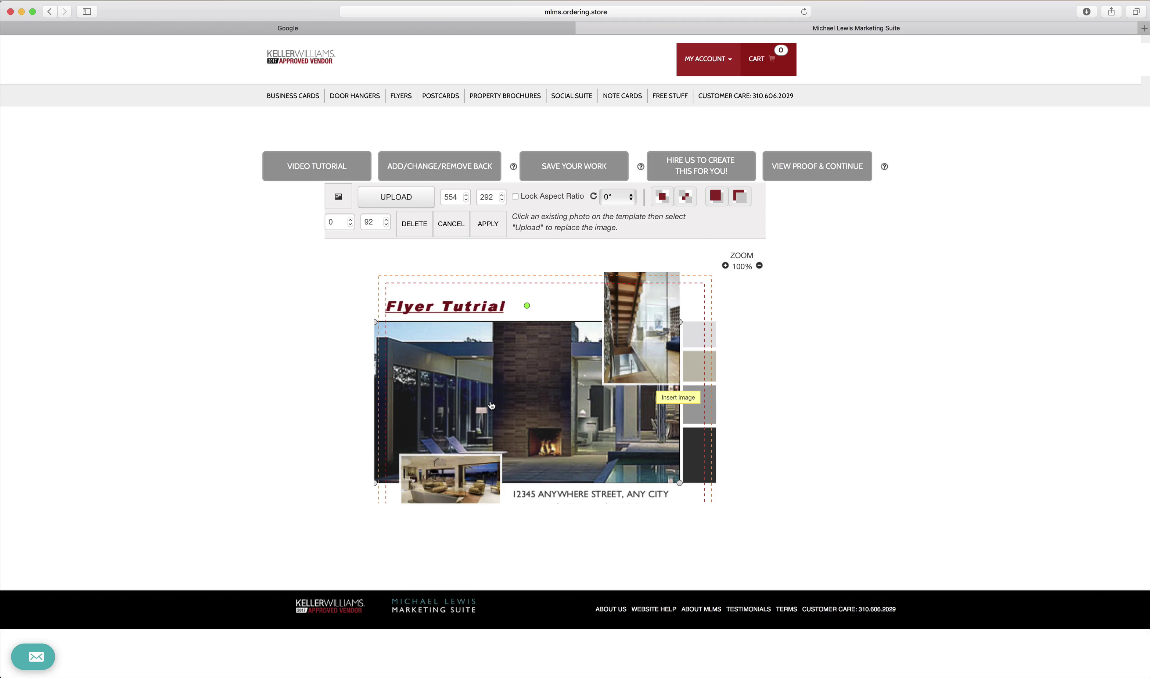
# Step: Replace the large main photo with Staircase.jpeg, cropped across its full width with the crop area shifted slightly down, and insert it
pyautogui.click(384, 202)
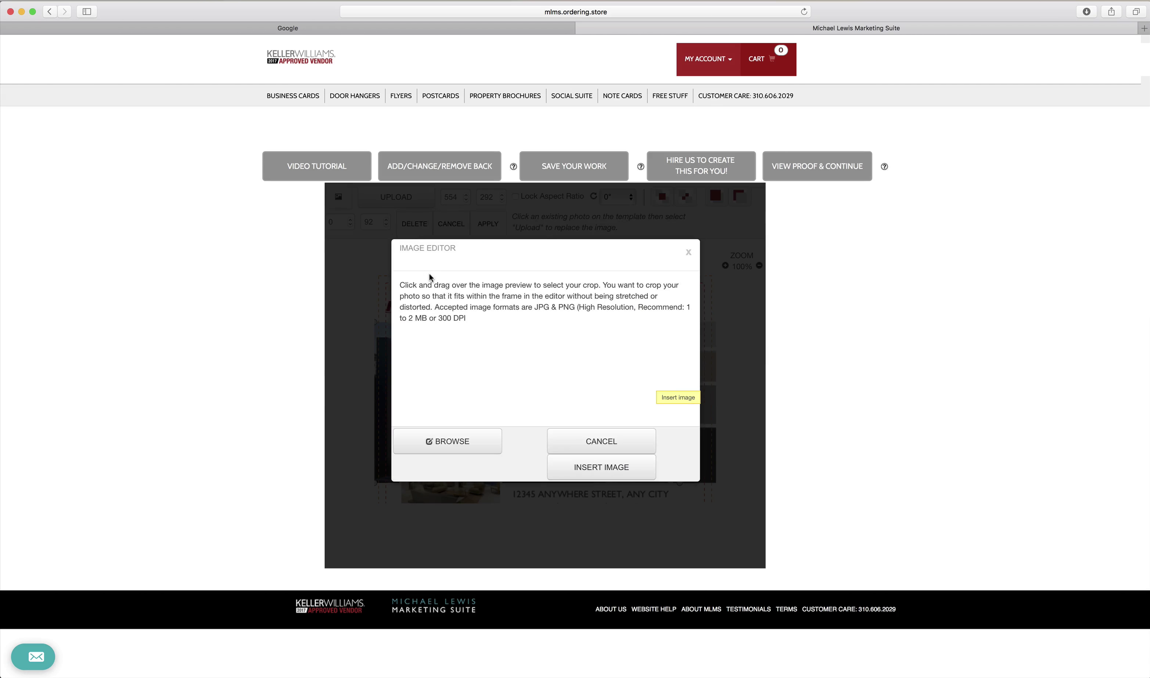
pyautogui.click(495, 446)
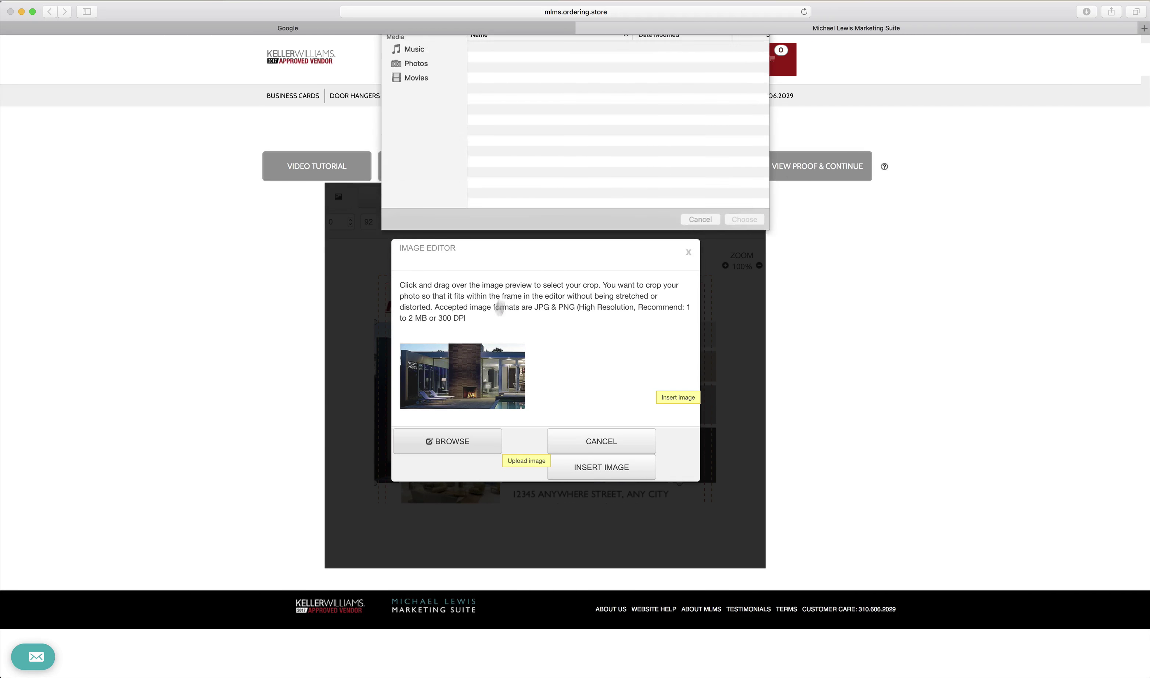
pyautogui.click(505, 86)
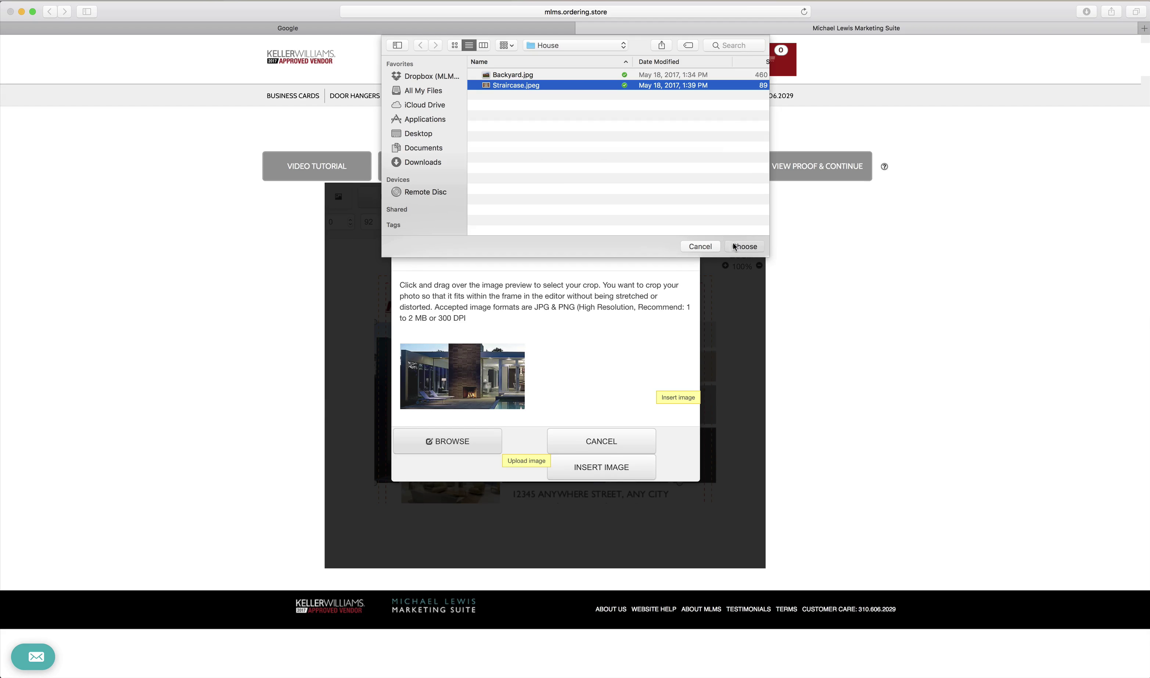
pyautogui.click(732, 243)
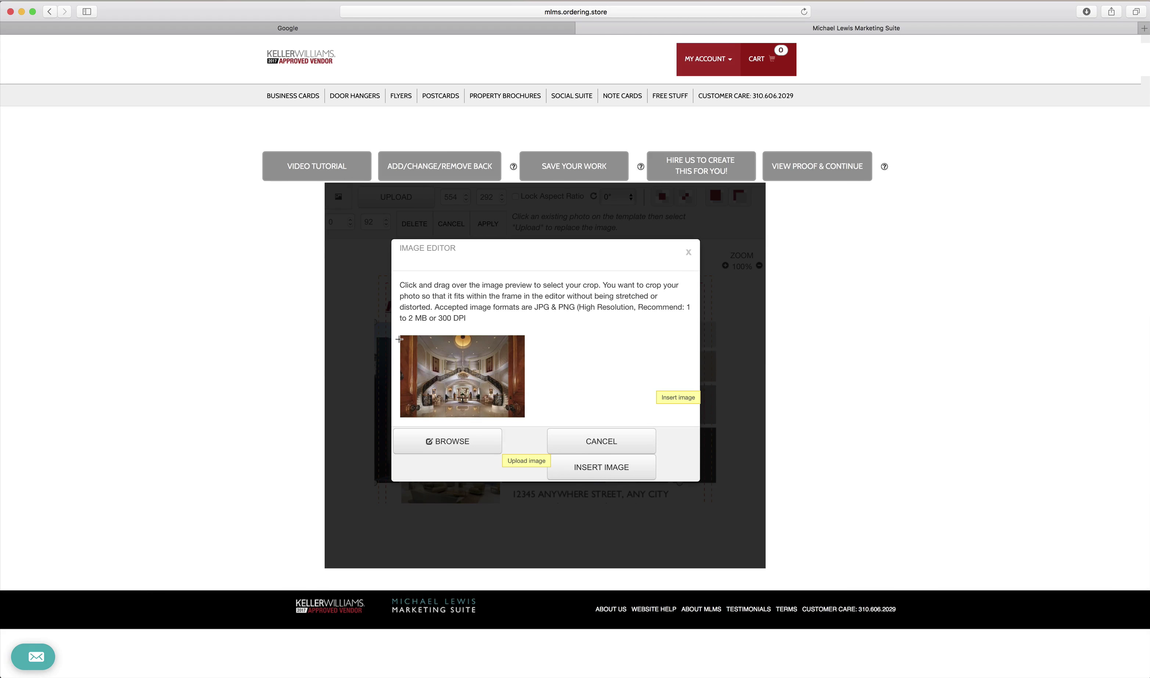
pyautogui.moveTo(398, 338); pyautogui.dragTo(552, 417)
pyautogui.moveTo(482, 371); pyautogui.dragTo(494, 397)
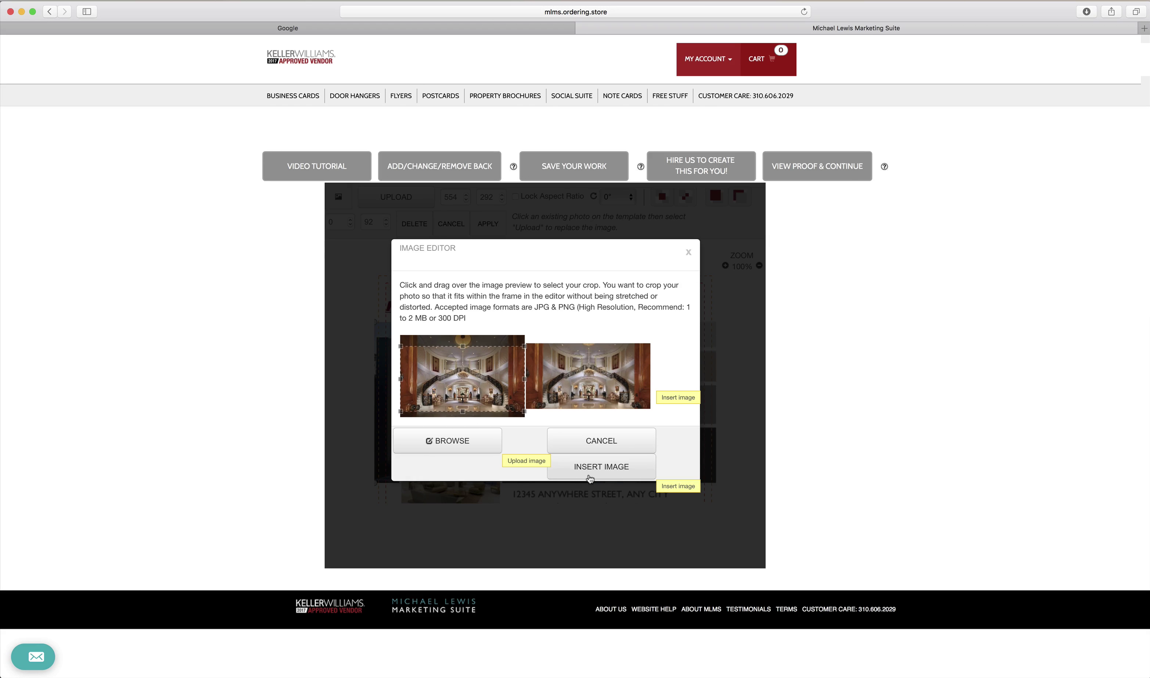
pyautogui.click(584, 486)
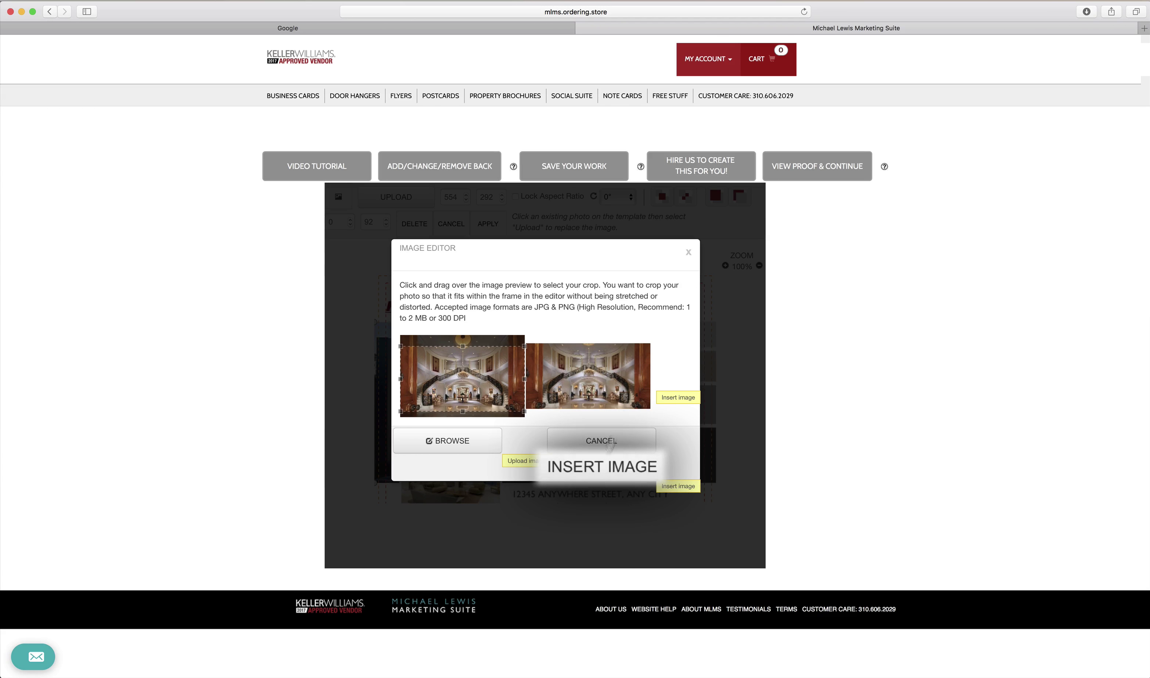
pyautogui.click(599, 475)
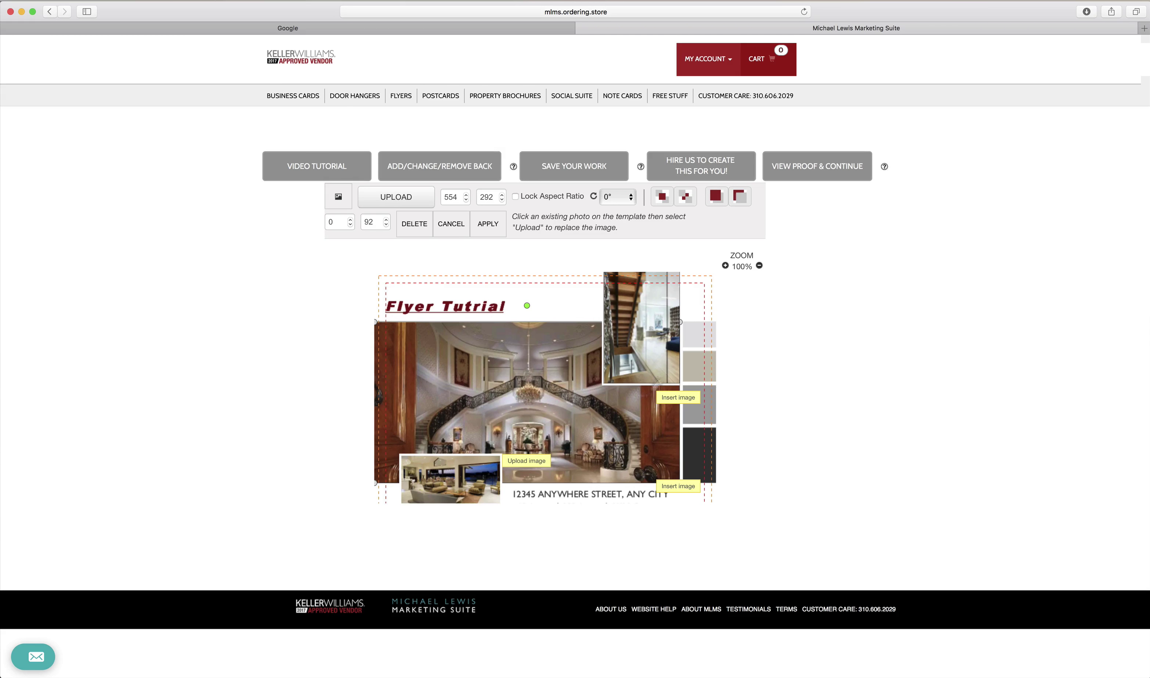
# Step: Replace the tall photo at the flyer's upper right with Straircase.jpeg from the House folder, cropped to a full-height portrait area around the chandelier
pyautogui.click(646, 343)
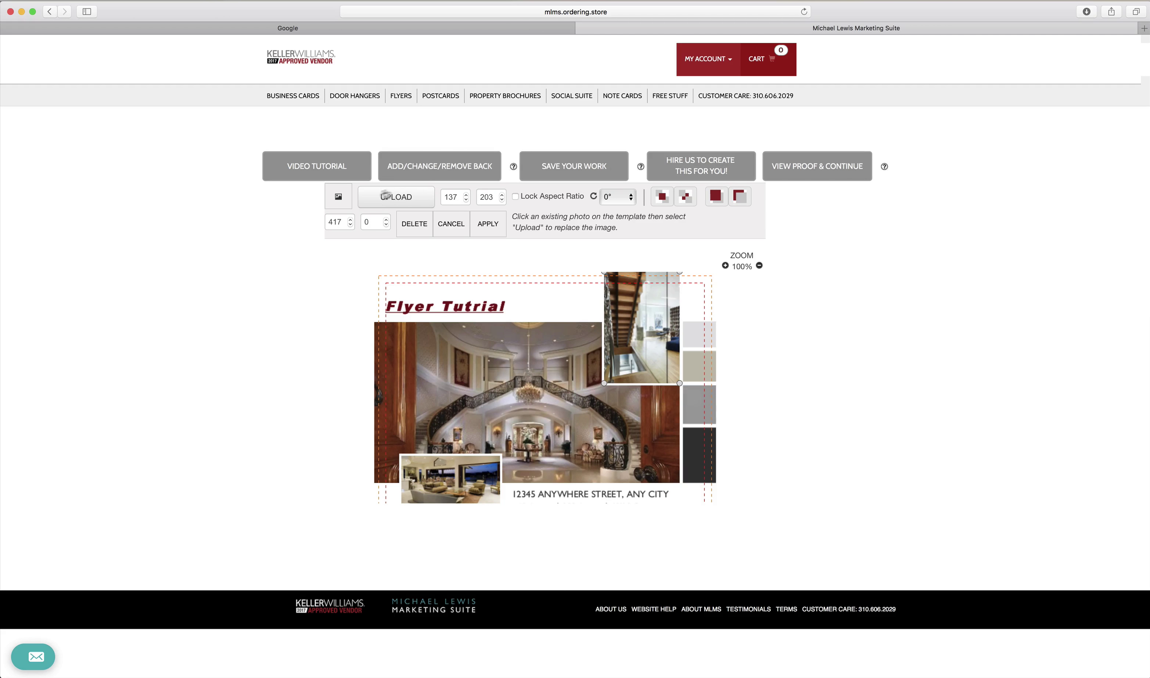
pyautogui.click(384, 199)
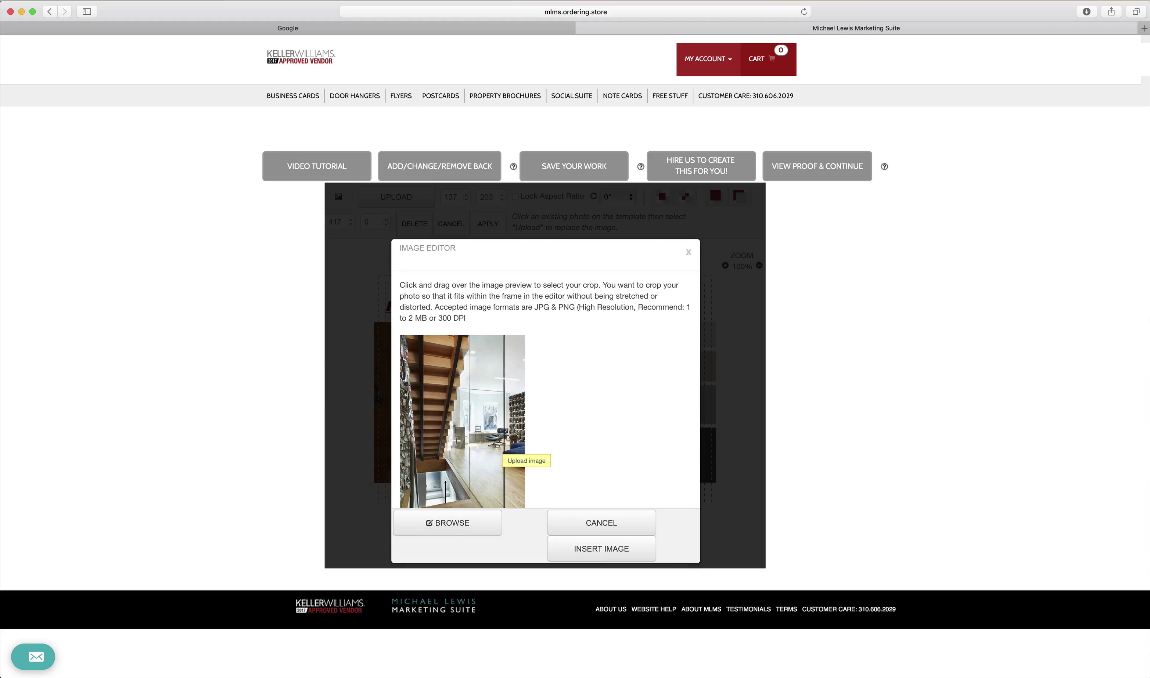
pyautogui.click(447, 523)
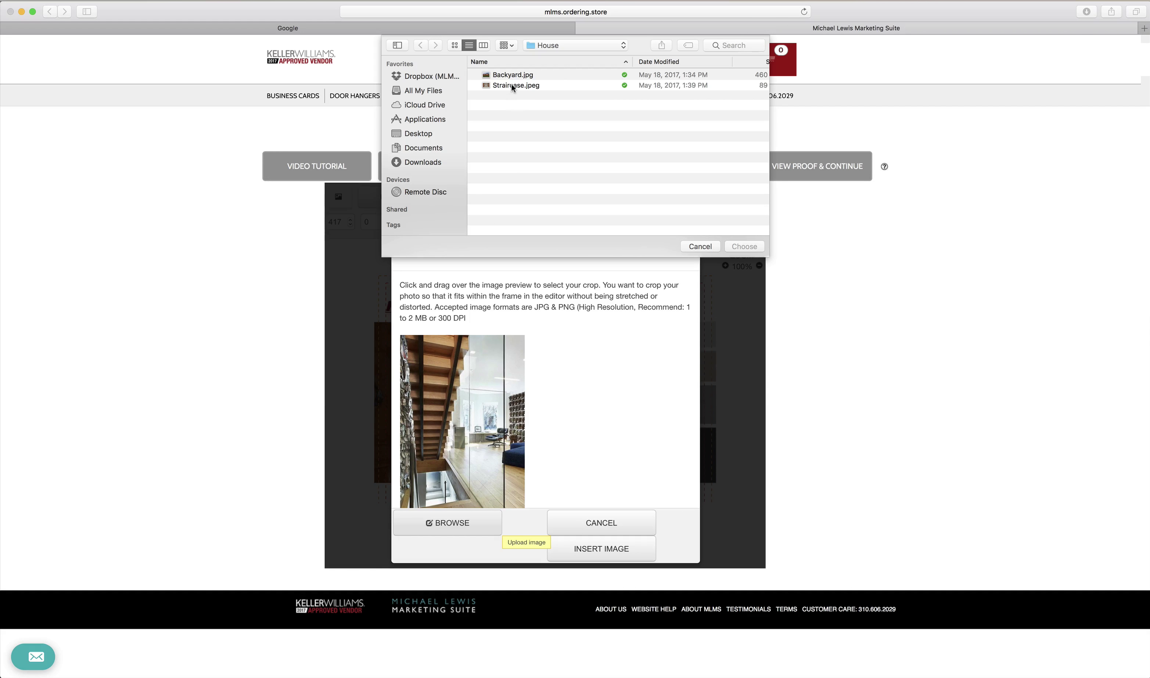
pyautogui.click(514, 86)
pyautogui.click(724, 246)
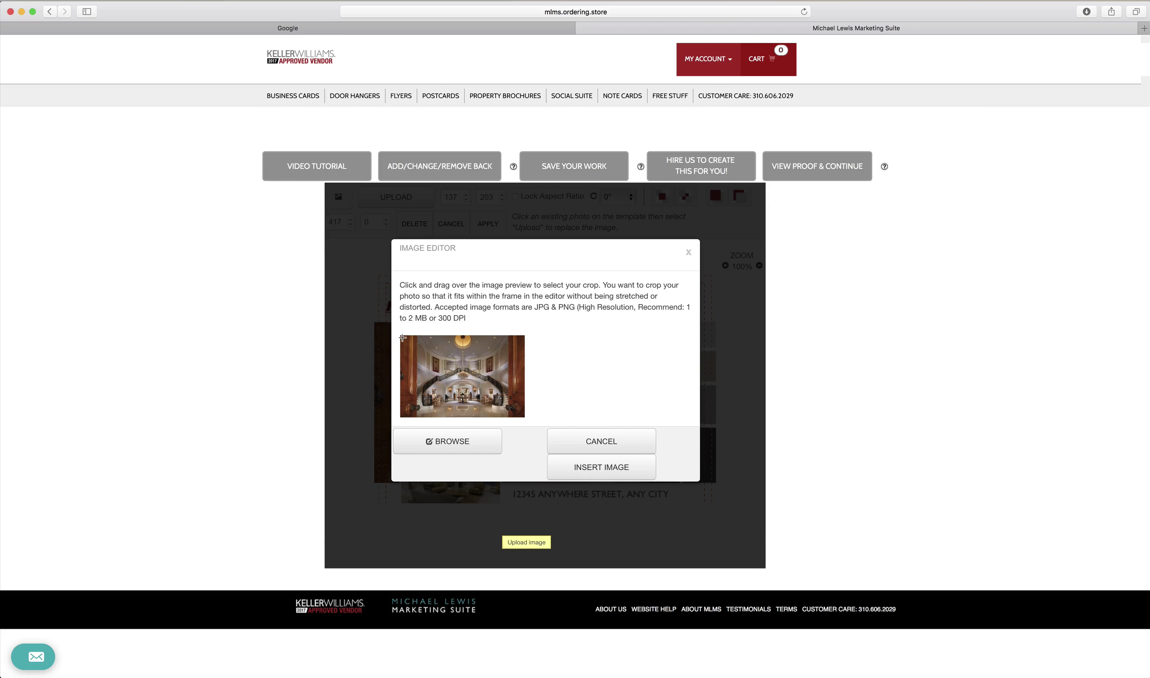
pyautogui.moveTo(401, 336); pyautogui.dragTo(456, 417)
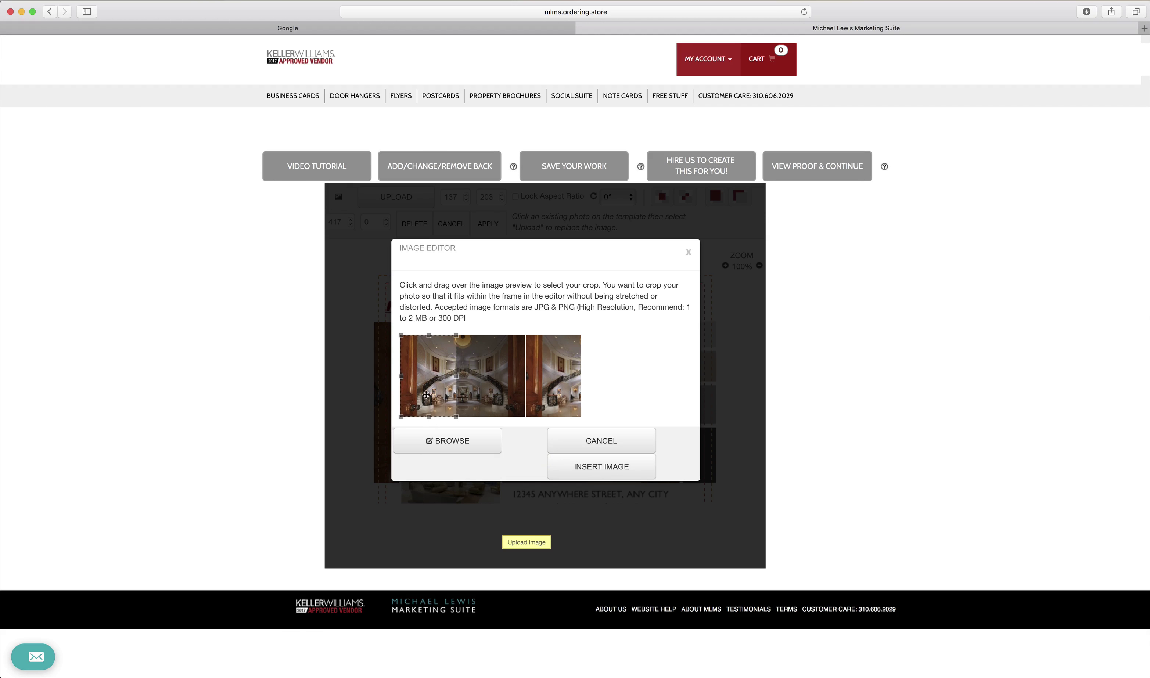
pyautogui.moveTo(424, 395); pyautogui.dragTo(450, 400)
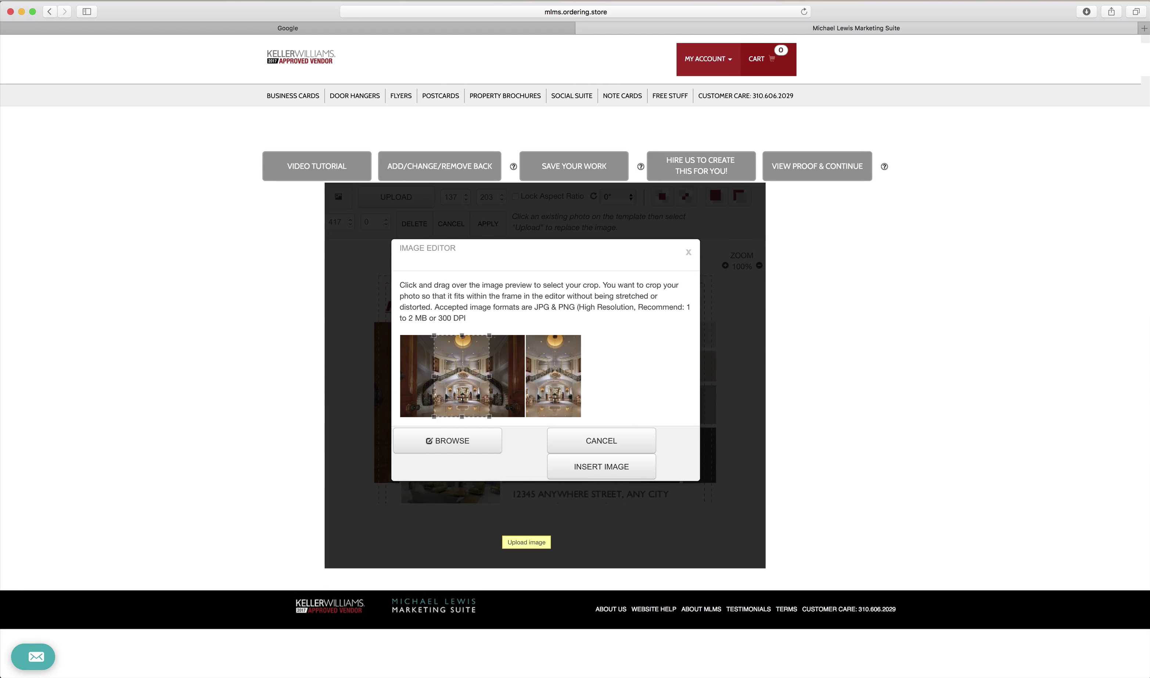
pyautogui.click(640, 472)
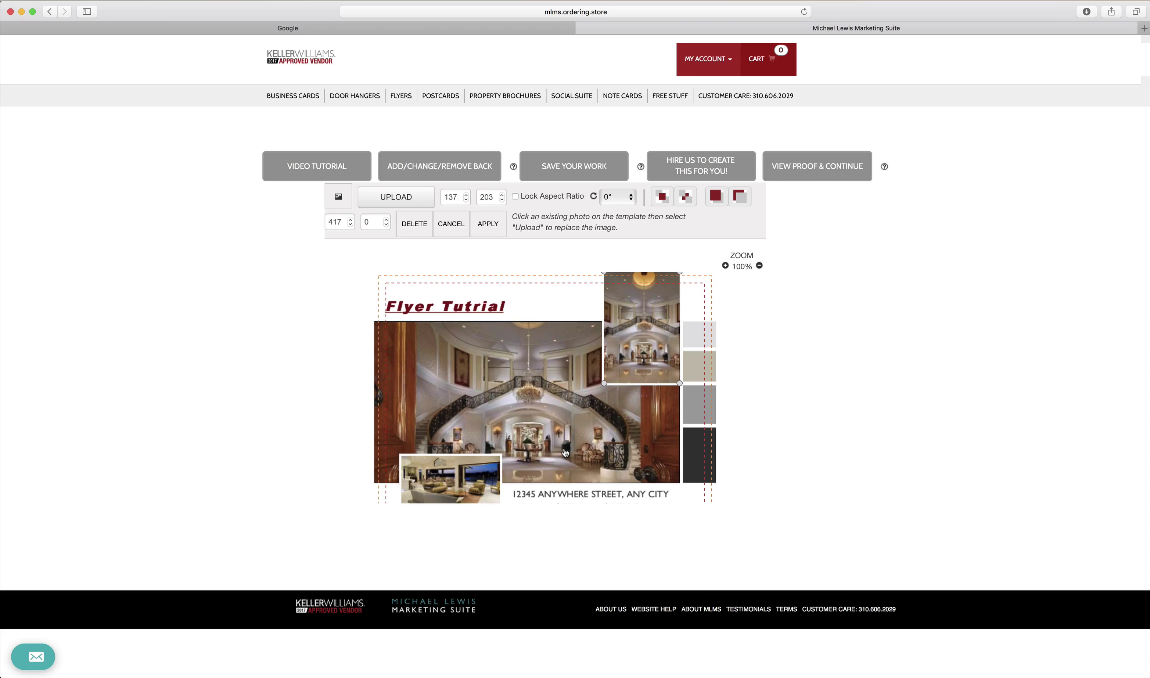
# Step: Save the flyer work under the property's street address followed by "(Open House)"
pyautogui.scroll(-5, 564, 452)
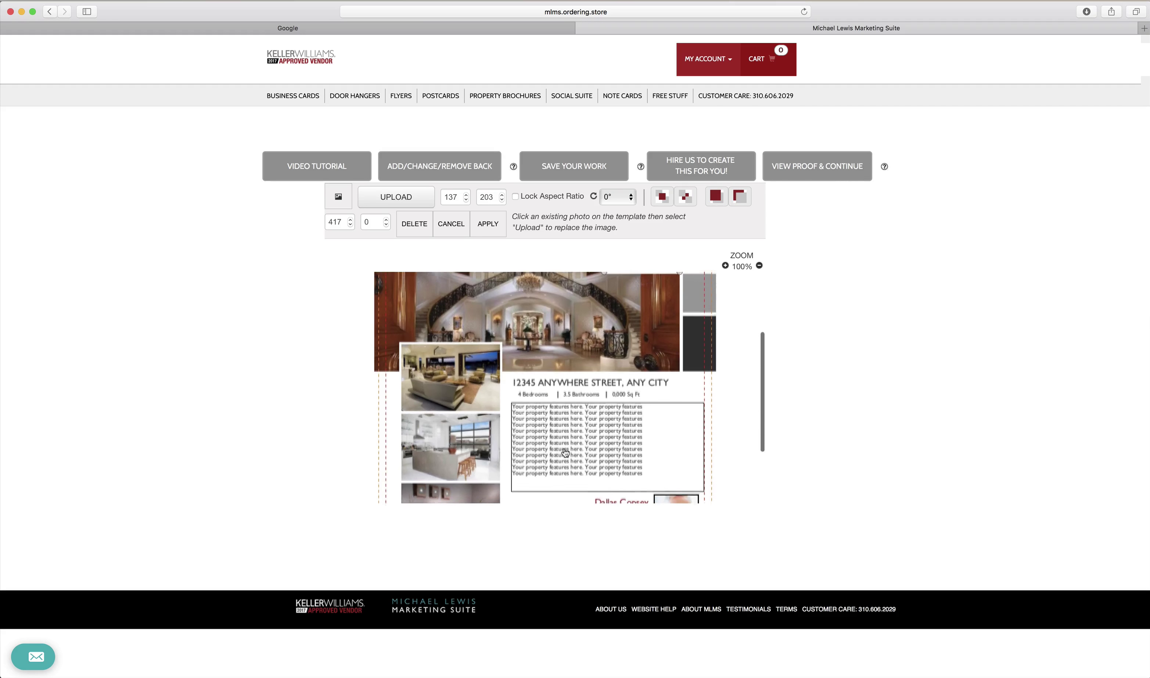
pyautogui.scroll(5, 567, 451)
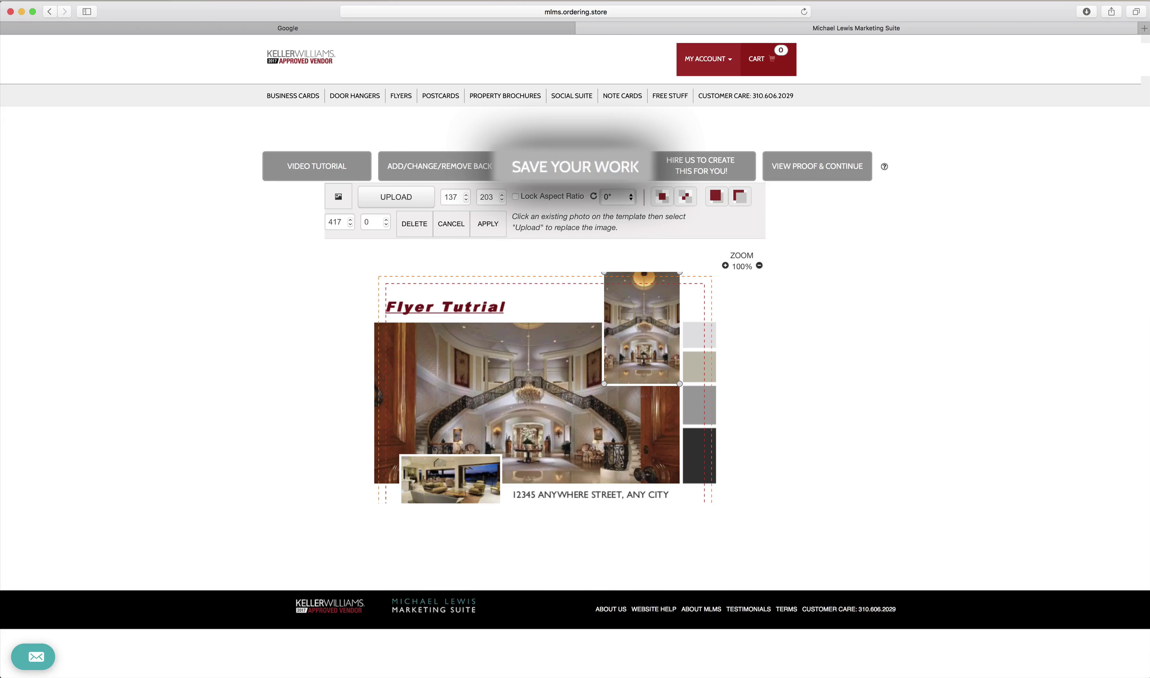
pyautogui.click(553, 179)
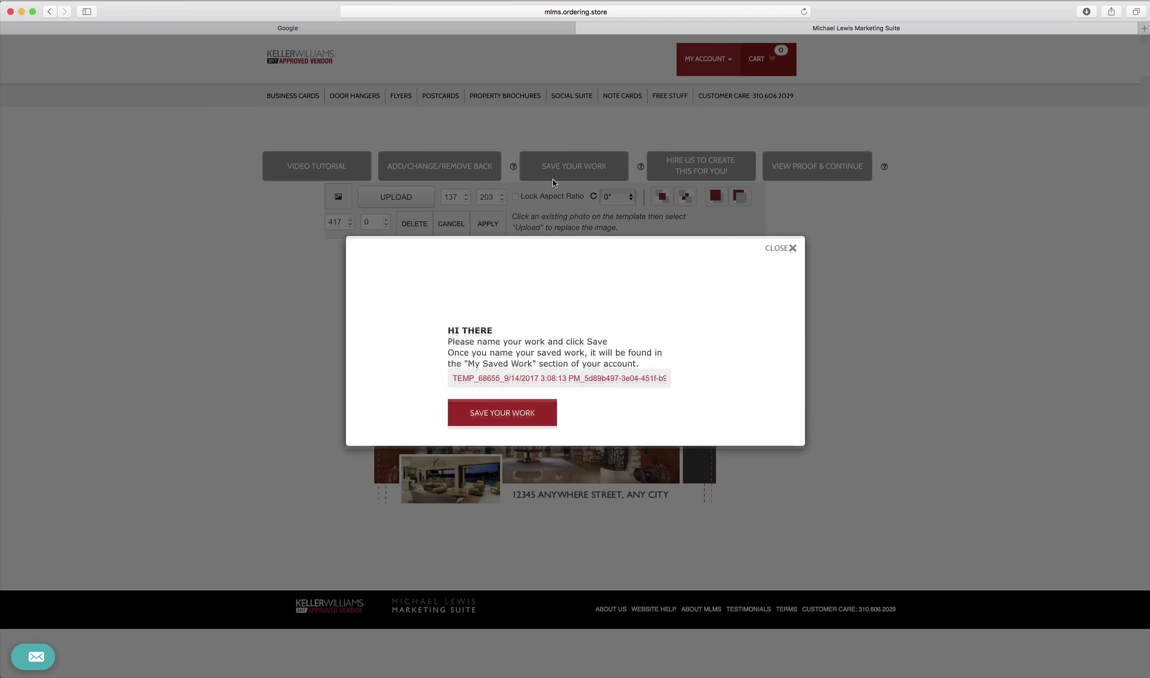
pyautogui.click(451, 395)
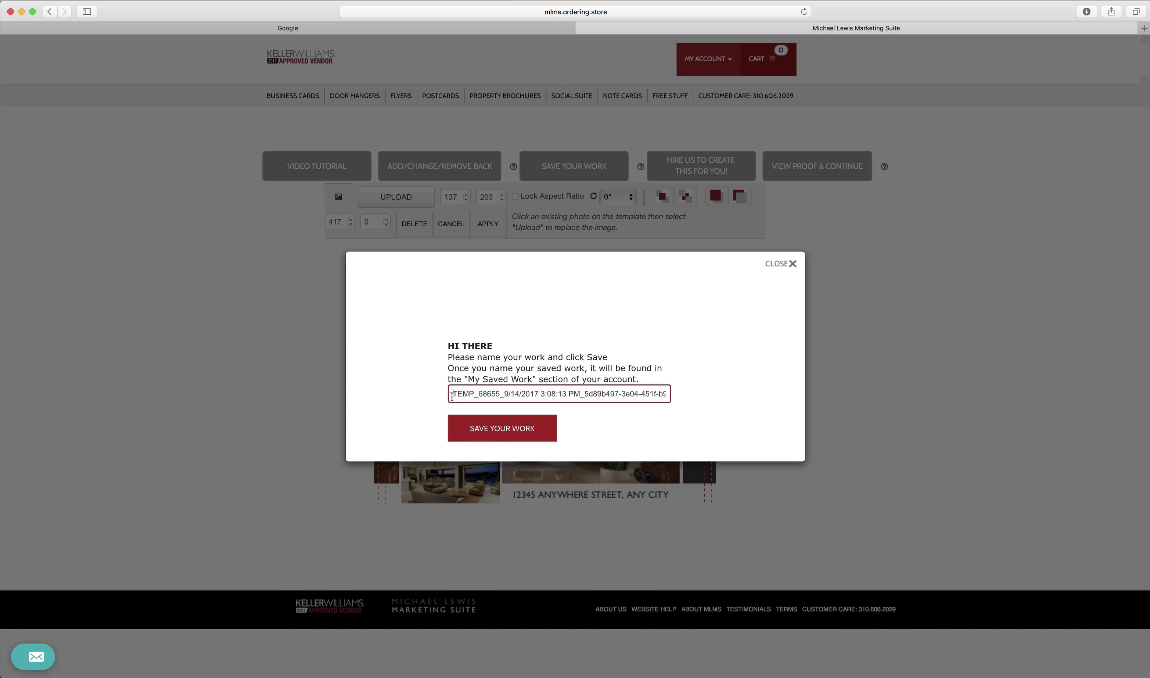
pyautogui.moveTo(451, 395); pyautogui.dragTo(663, 393)
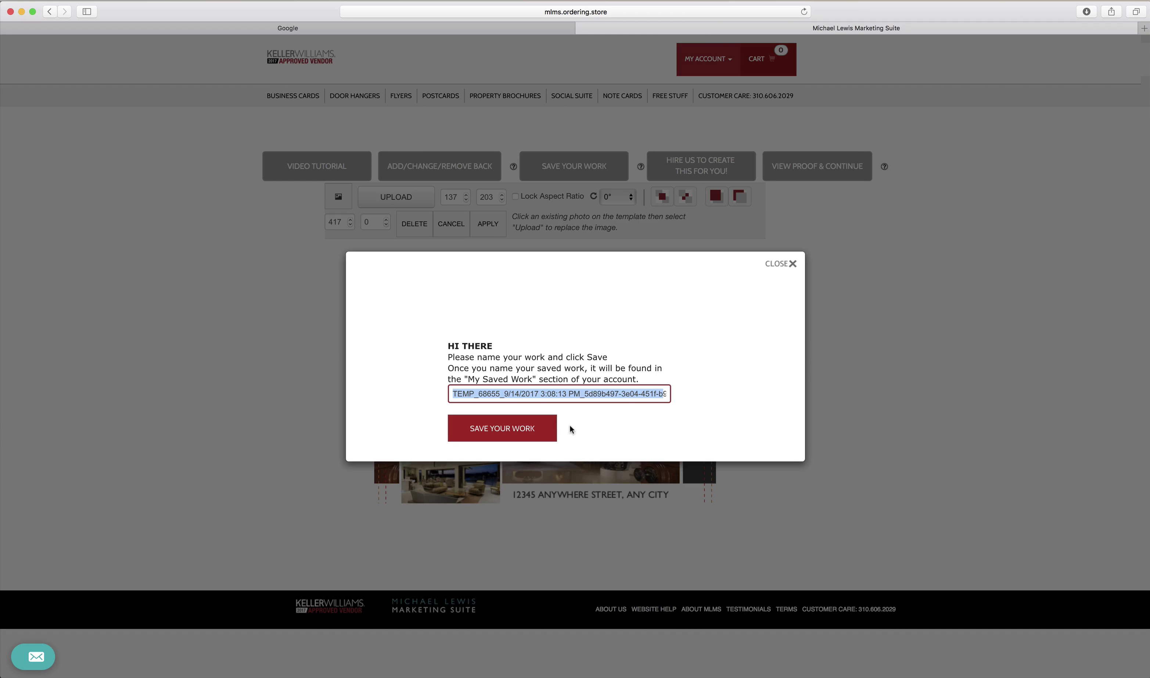
pyautogui.press('Right')
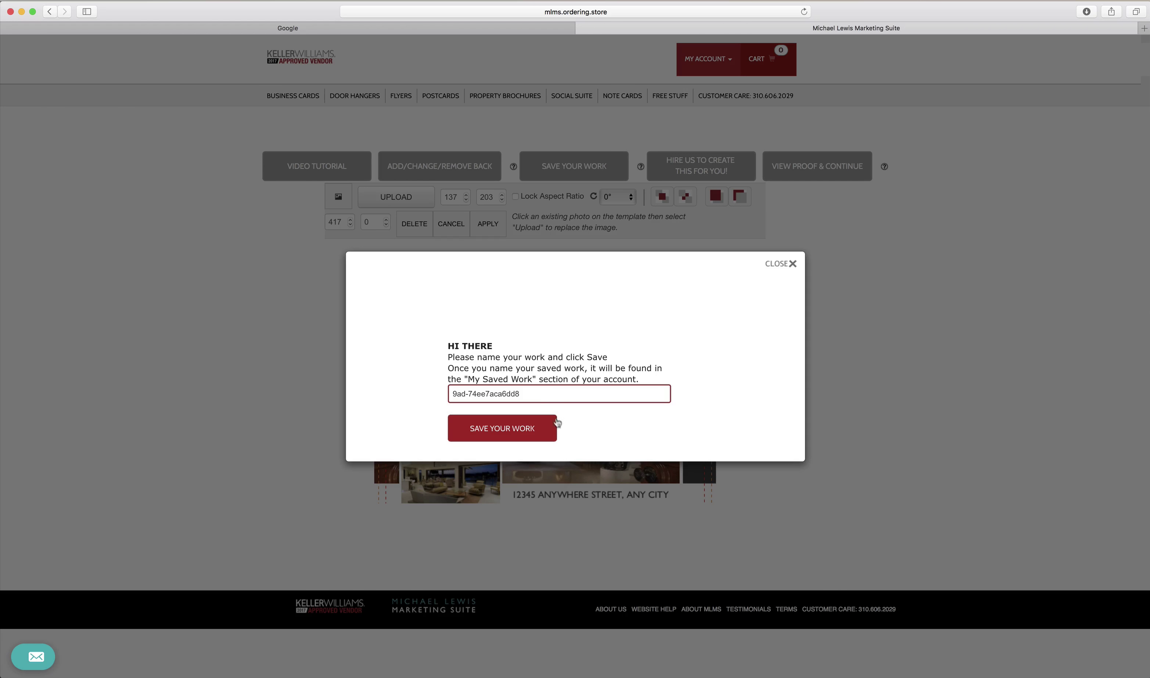
pyautogui.tripleClick(524, 388)
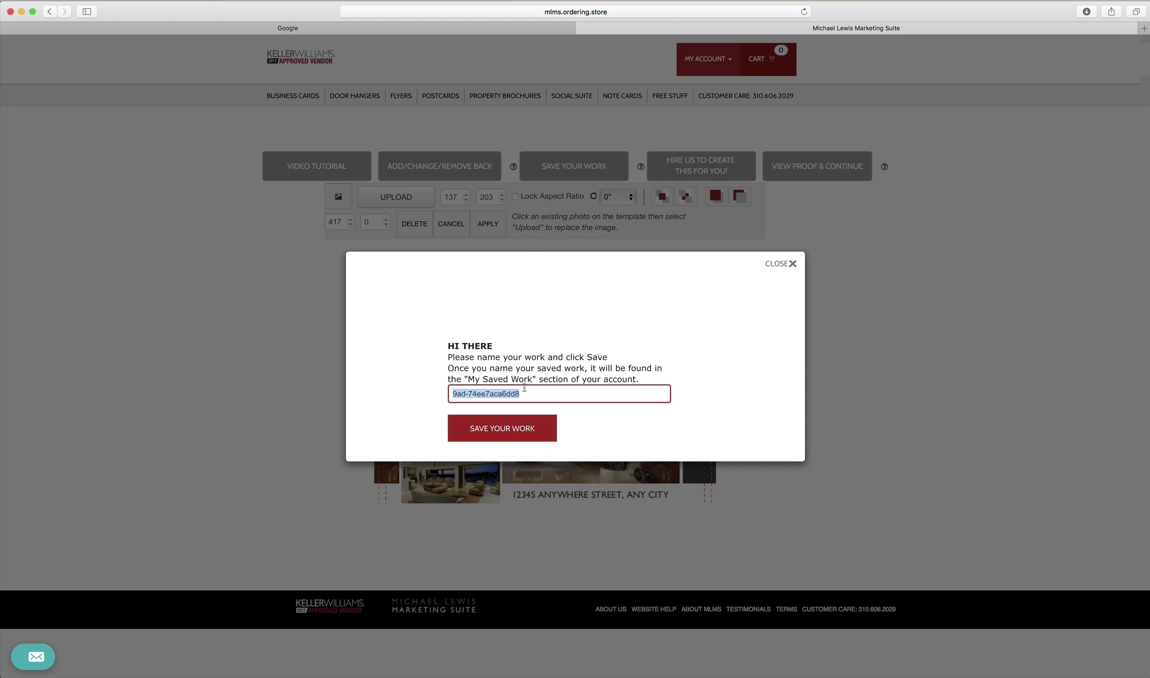
pyautogui.press('BackSpace')
pyautogui.write('1234 Main Street (Open House')
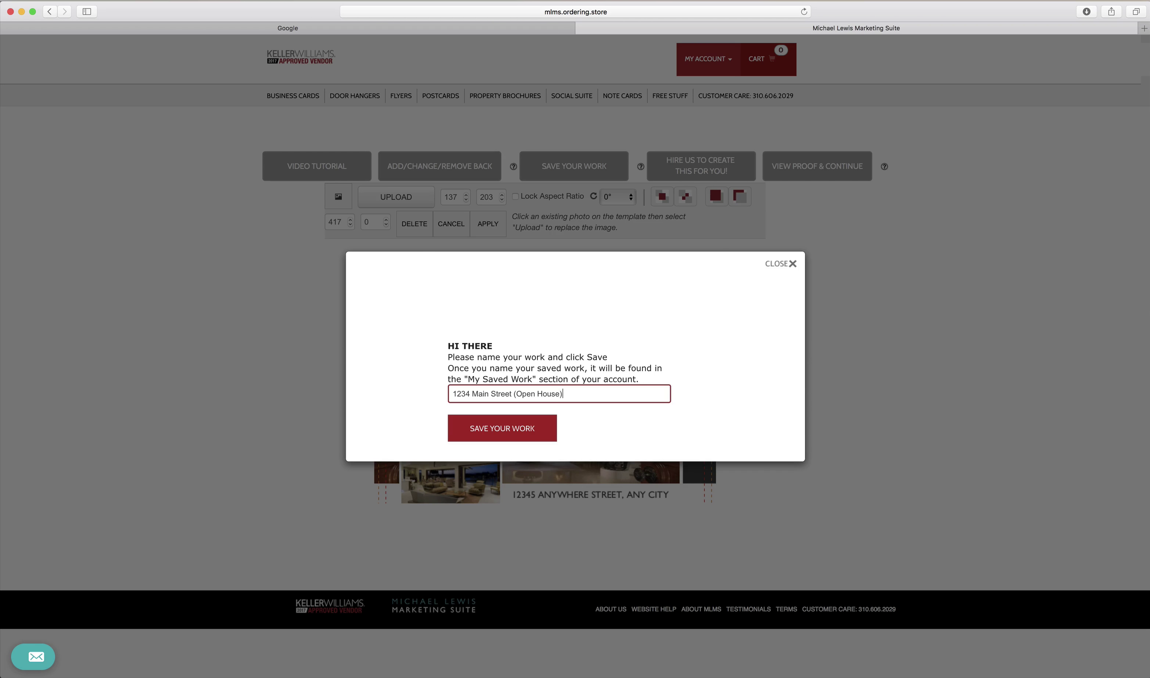
pyautogui.click(499, 431)
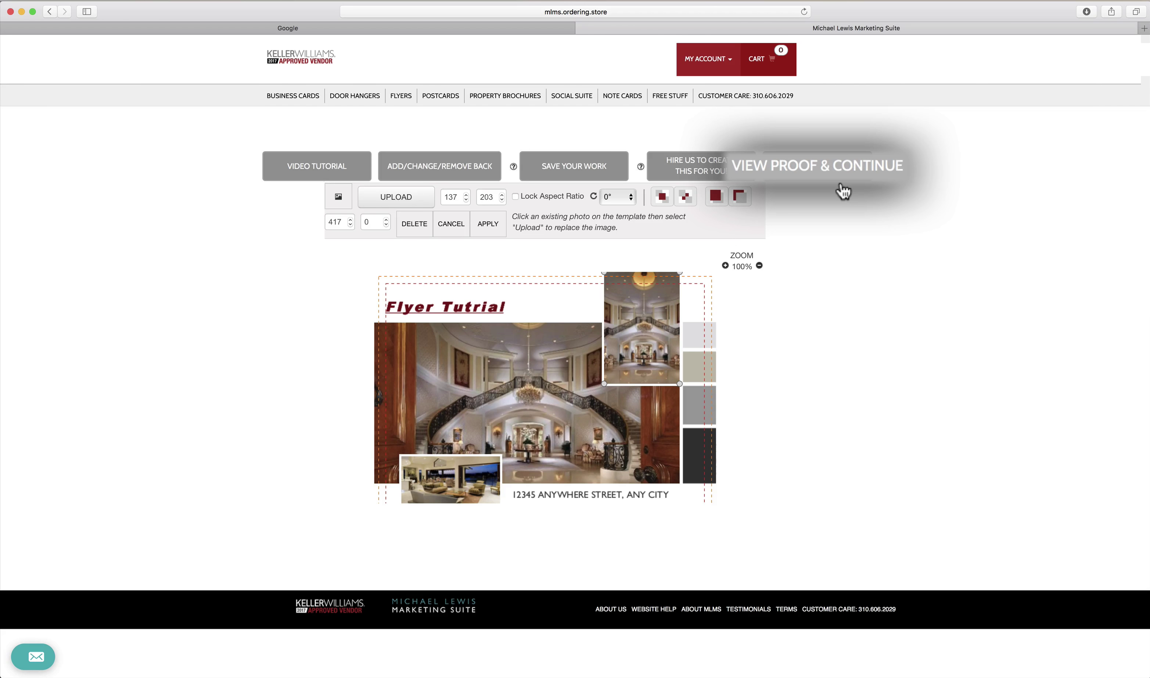
# Step: Open the flyer's proof and review both the front and back pages
pyautogui.click(830, 179)
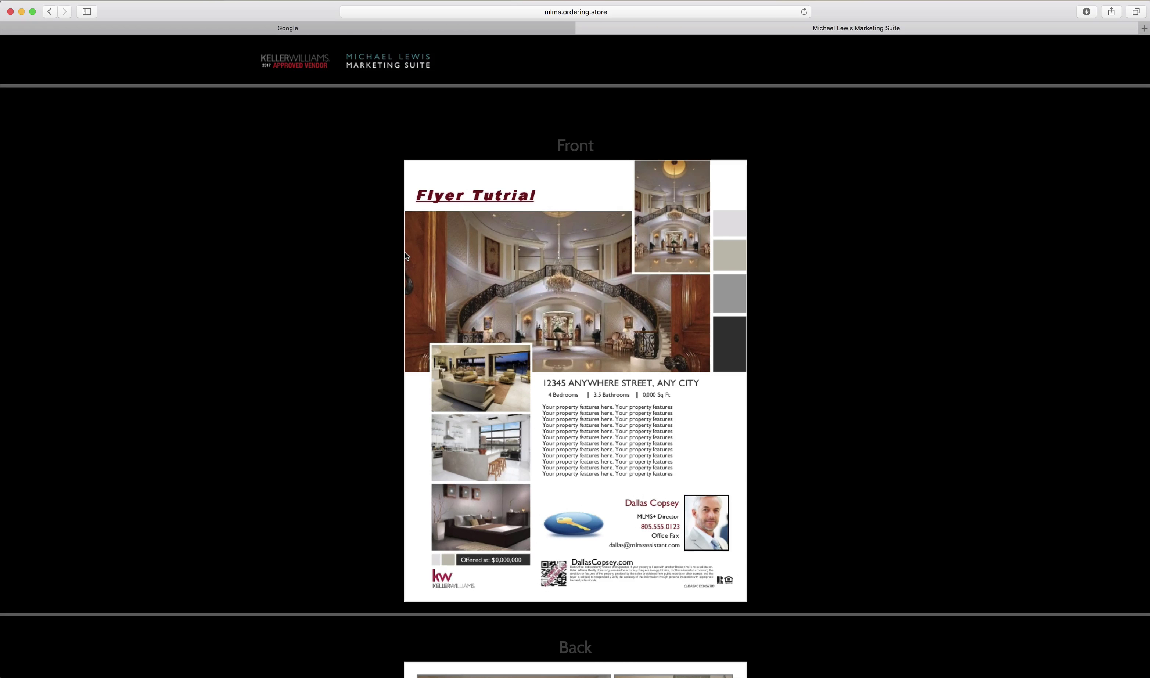
pyautogui.scroll(5, 404, 251)
pyautogui.scroll(-5, 404, 251)
pyautogui.scroll(-10, 397, 518)
pyautogui.scroll(-7, 398, 521)
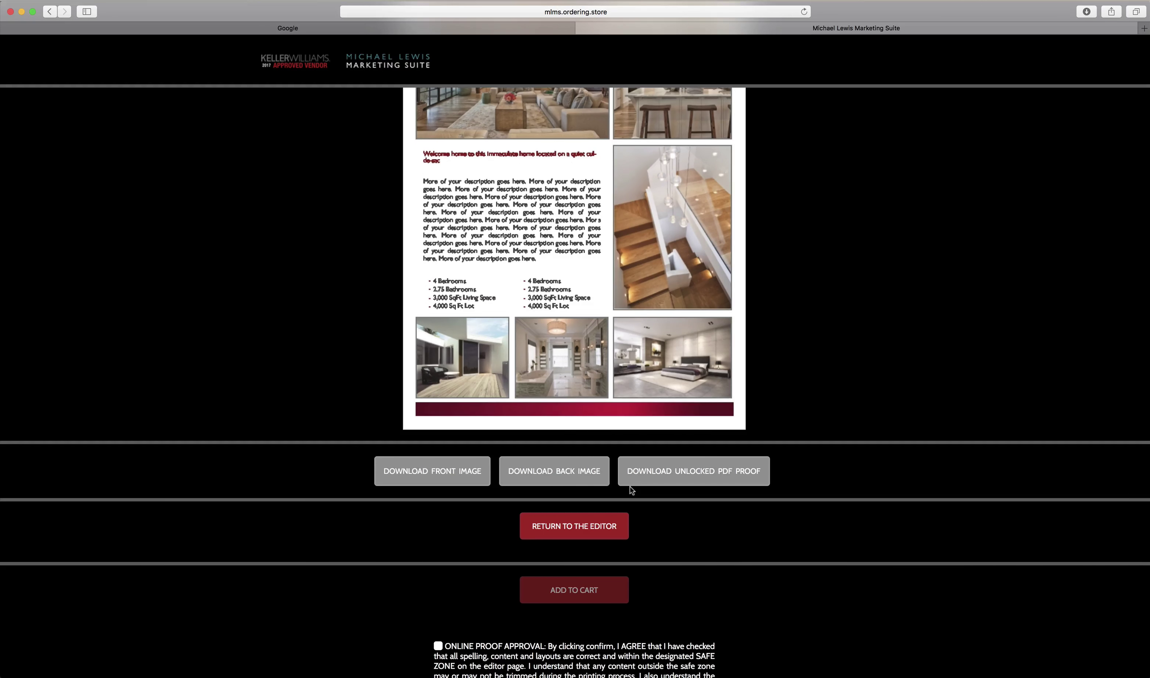
# Step: Accept the online proof approval and confirm the artwork as-is with the customer's initials to continue to the order options
pyautogui.scroll(-3, 630, 487)
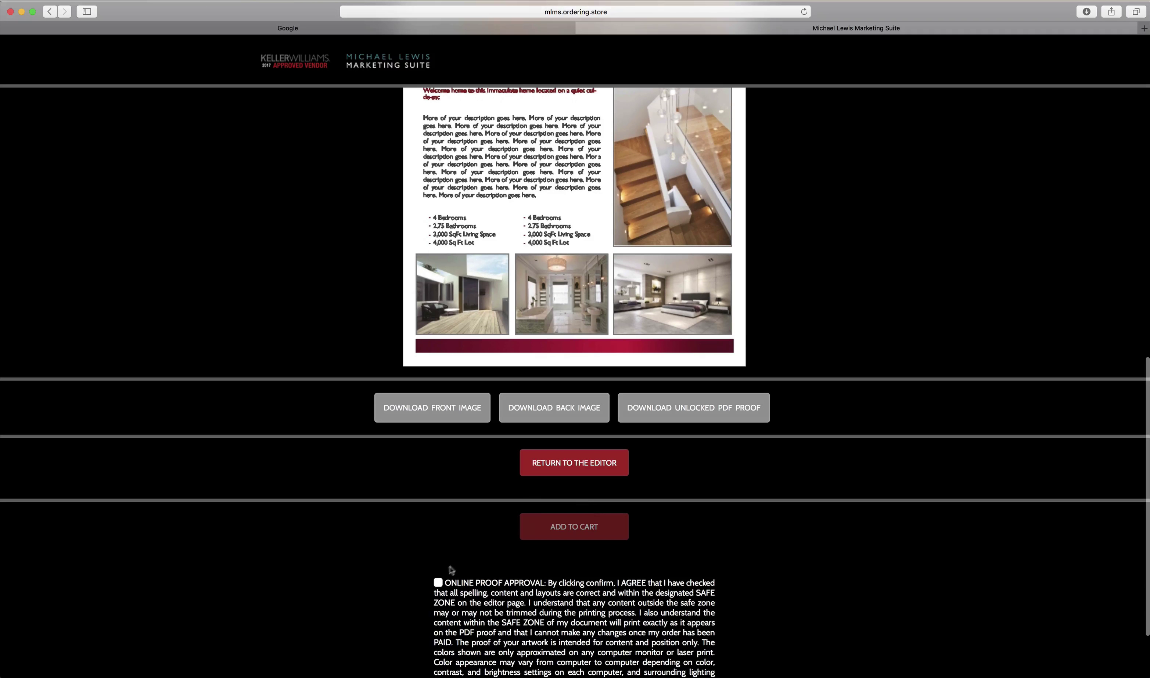
pyautogui.click(438, 583)
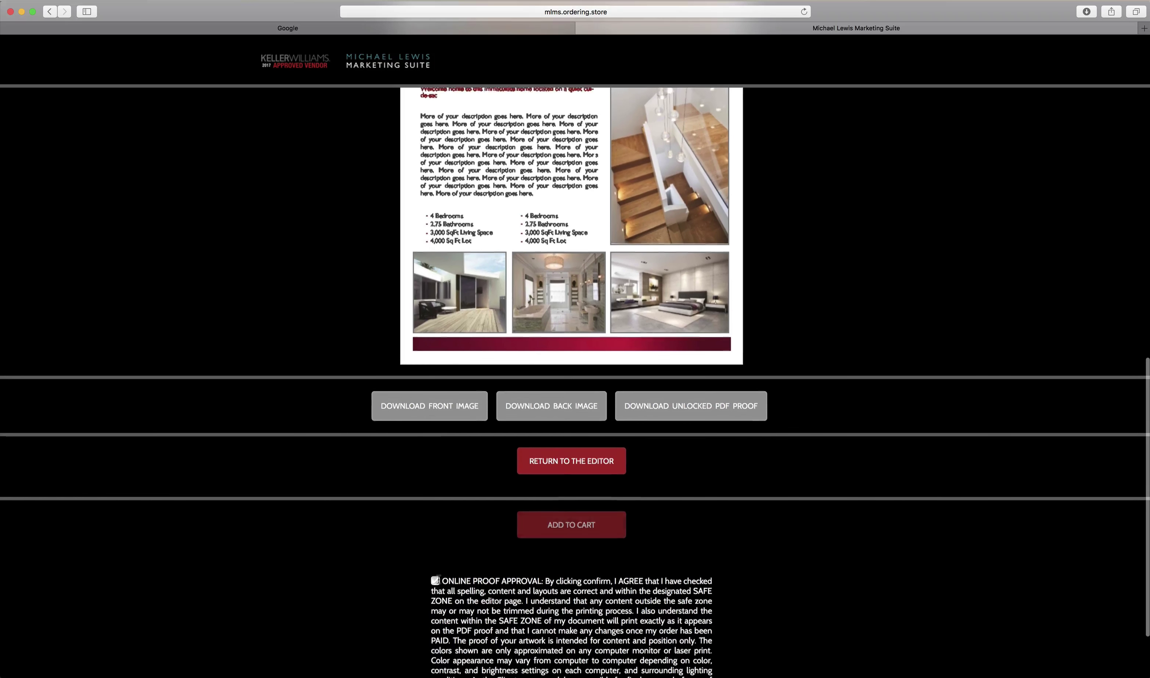
pyautogui.click(554, 523)
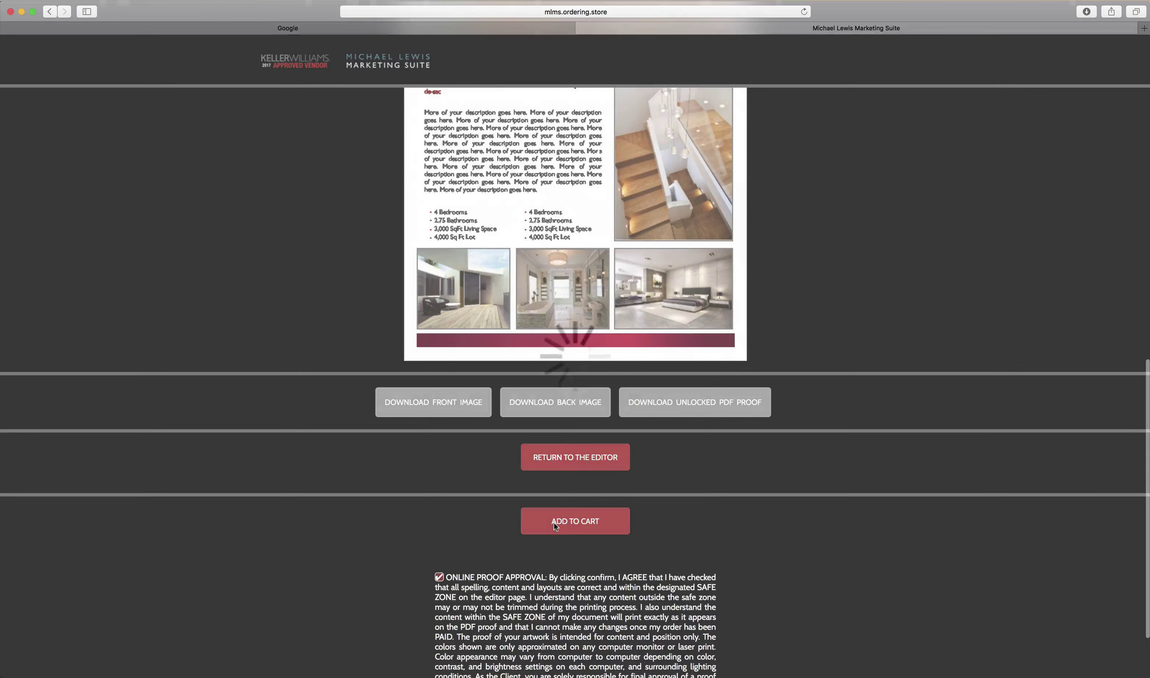
pyautogui.write('dc')
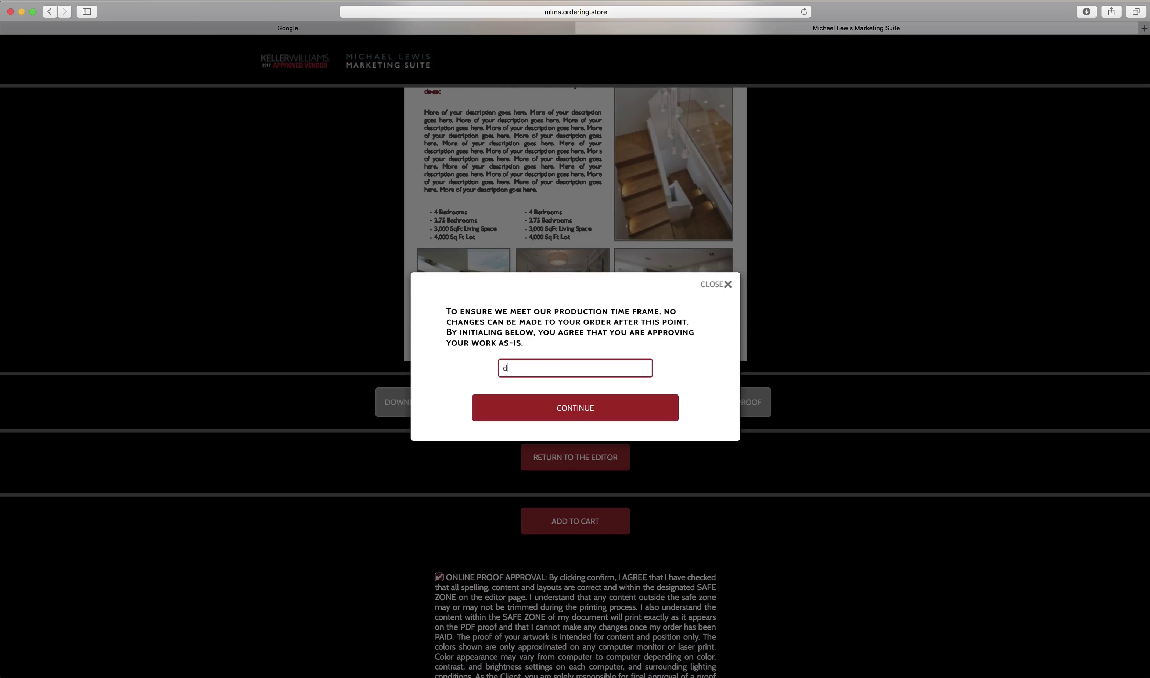
pyautogui.click(587, 414)
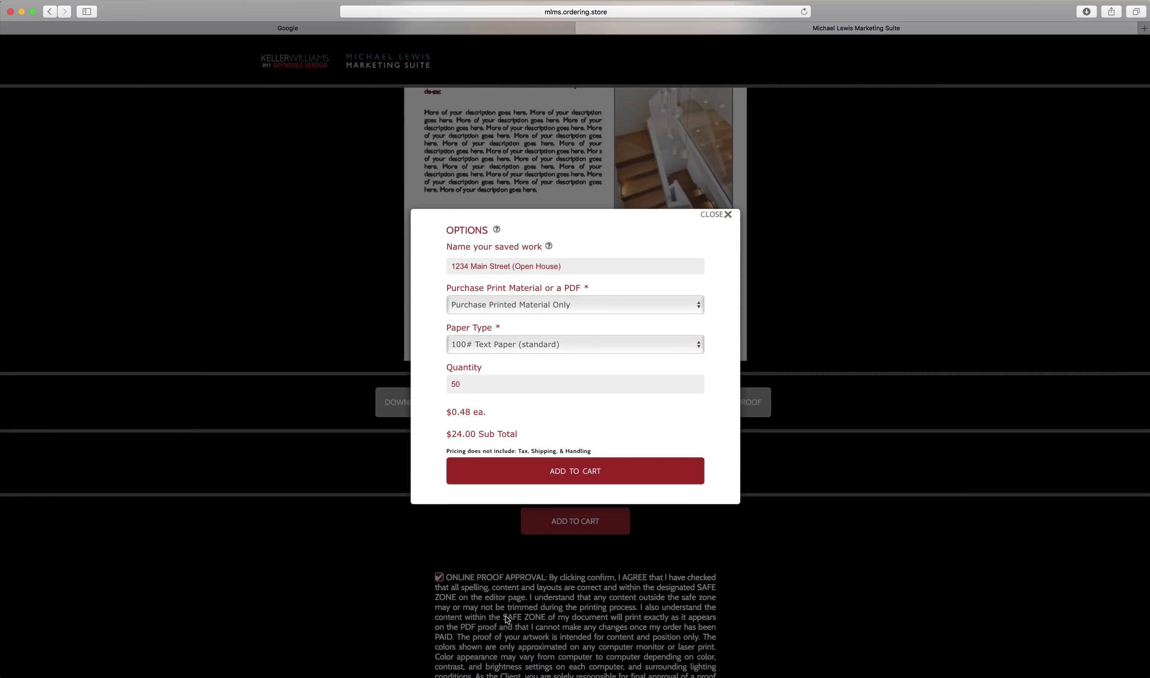
# Step: Add 150 printed flyers on 100# Text Paper (standard) to the cart
pyautogui.click(519, 348)
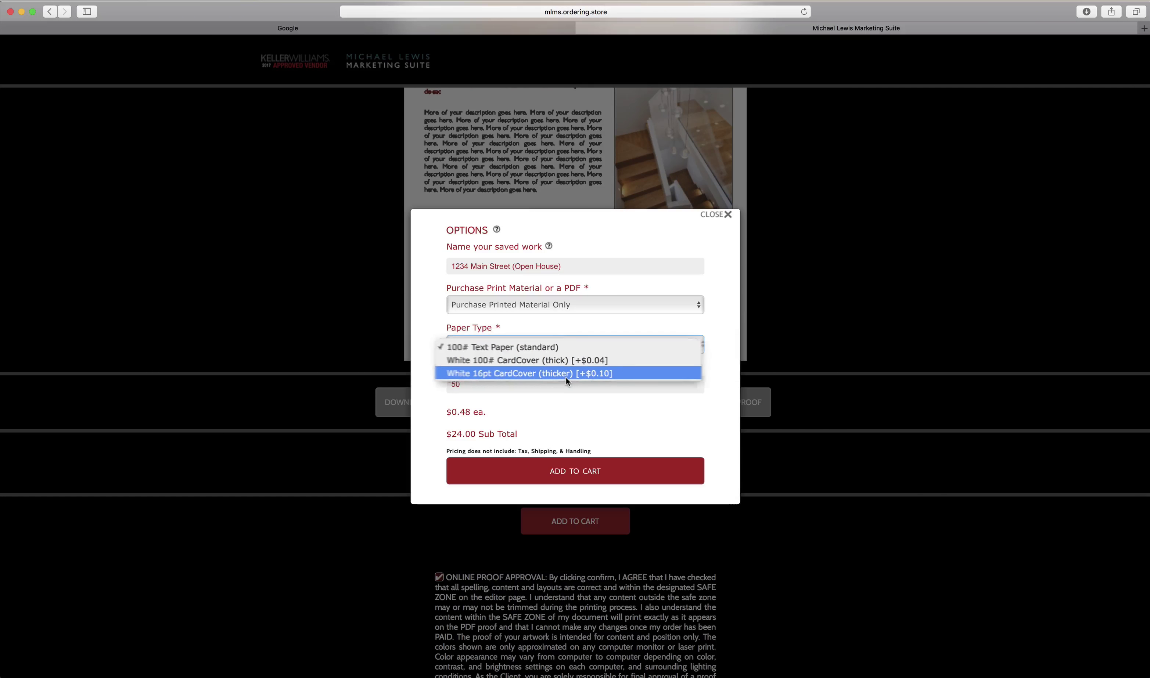
pyautogui.click(552, 393)
pyautogui.click(496, 386)
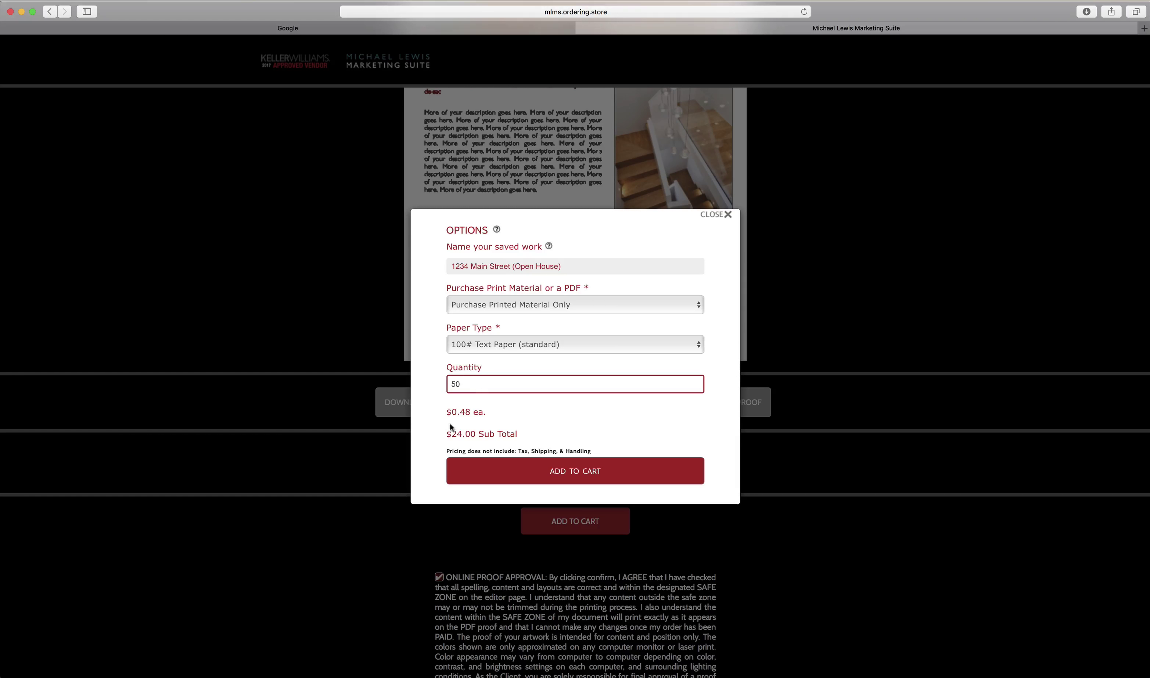
pyautogui.moveTo(466, 382); pyautogui.dragTo(445, 383)
pyautogui.write('15')
pyautogui.click(561, 422)
pyautogui.moveTo(438, 433); pyautogui.dragTo(517, 434)
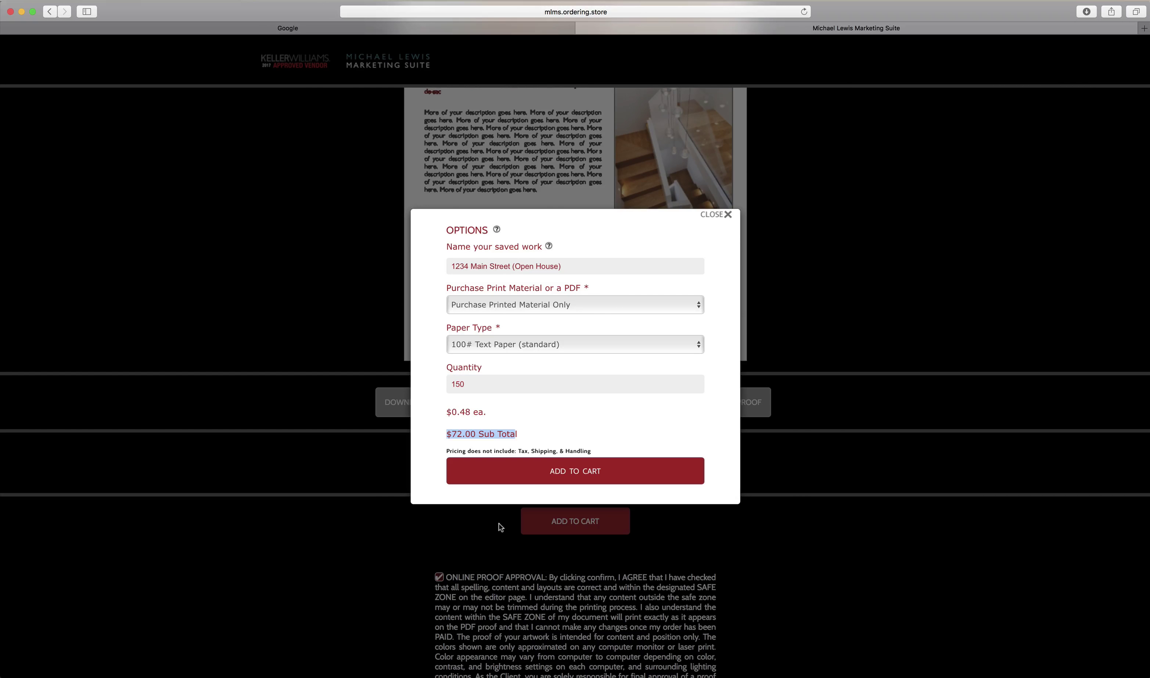
pyautogui.click(523, 475)
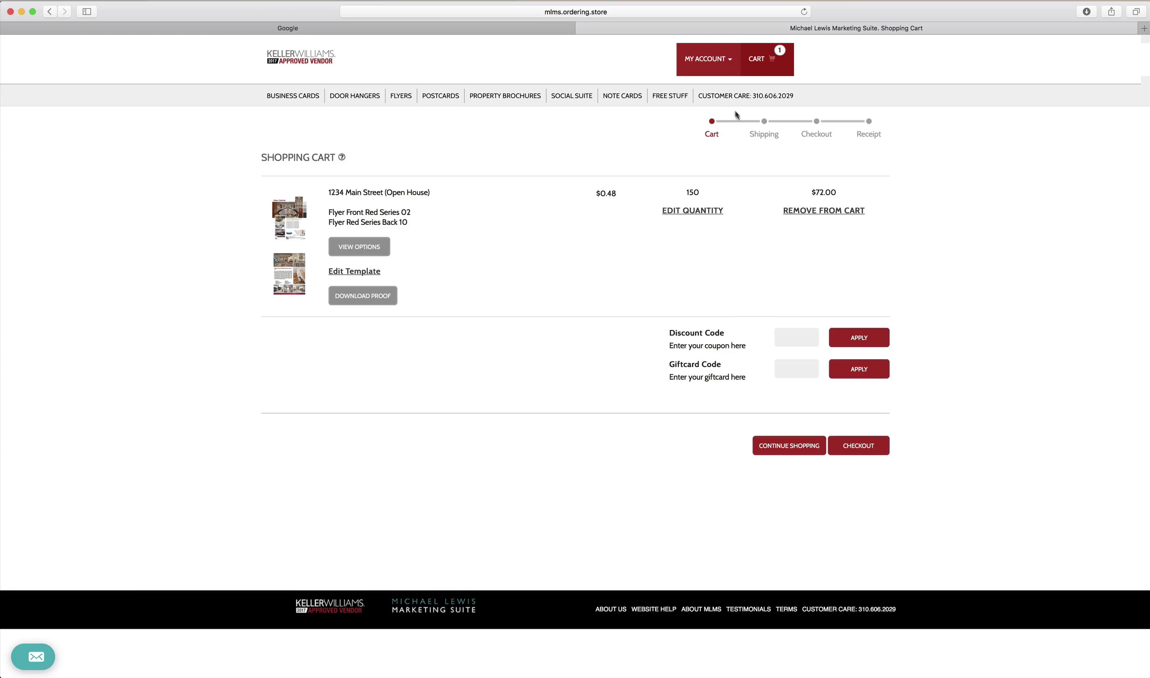
pyautogui.moveTo(697, 97); pyautogui.dragTo(838, 96)
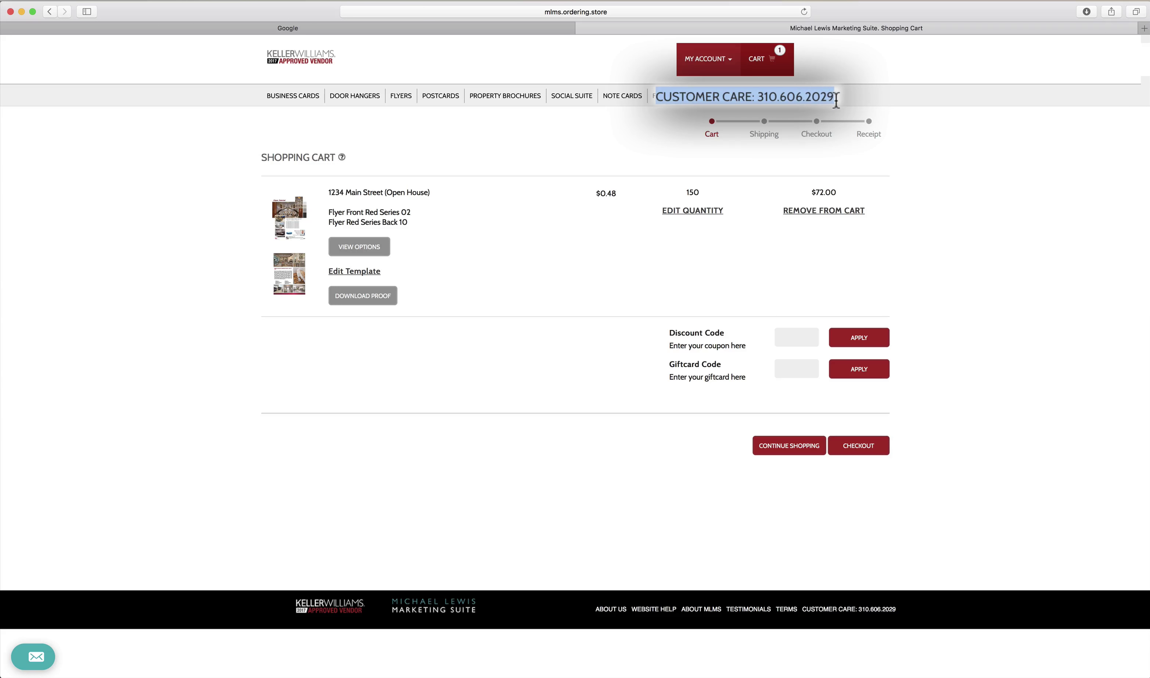